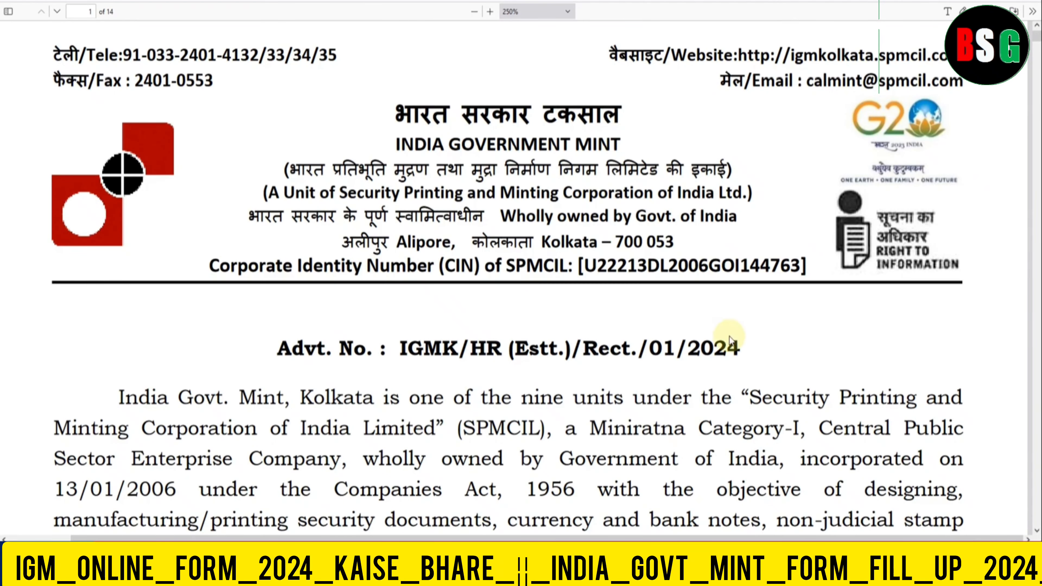
- Find and highlight the advertisement number IGMK/HR (Estt.)/Rect./01/2024 in the notice PDF
scroll(633, 316, "down", 2)
left_click_drag(587, 299, 737, 296)
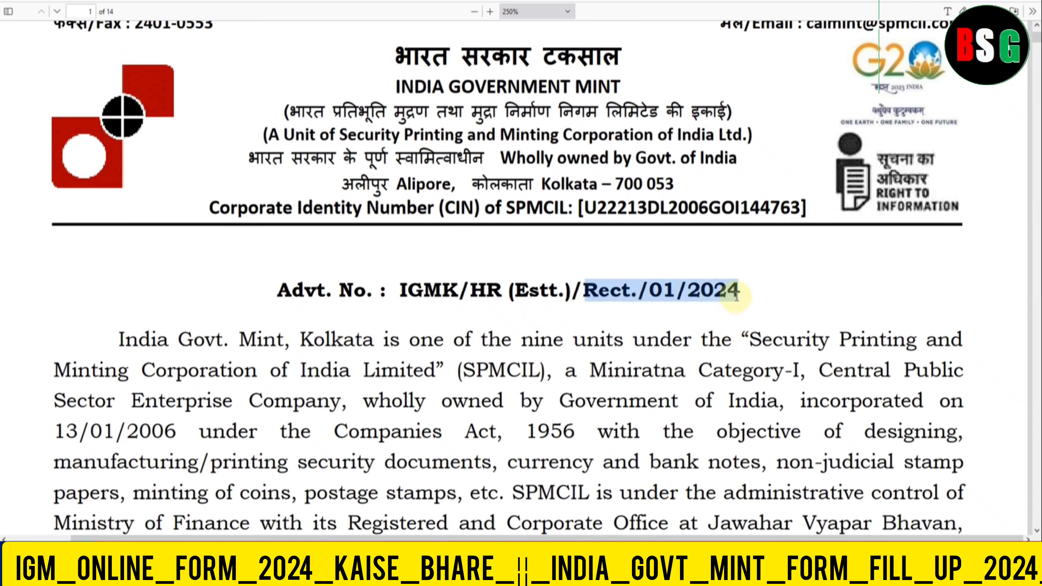
left_click(718, 315)
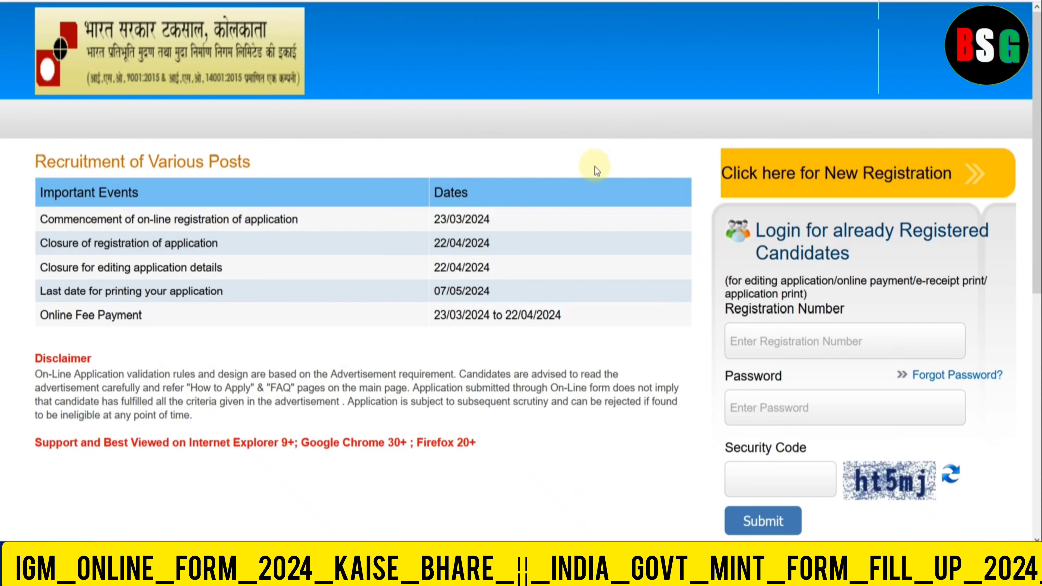
- Start a new candidate registration and enter the candidate's first name
left_click(811, 176)
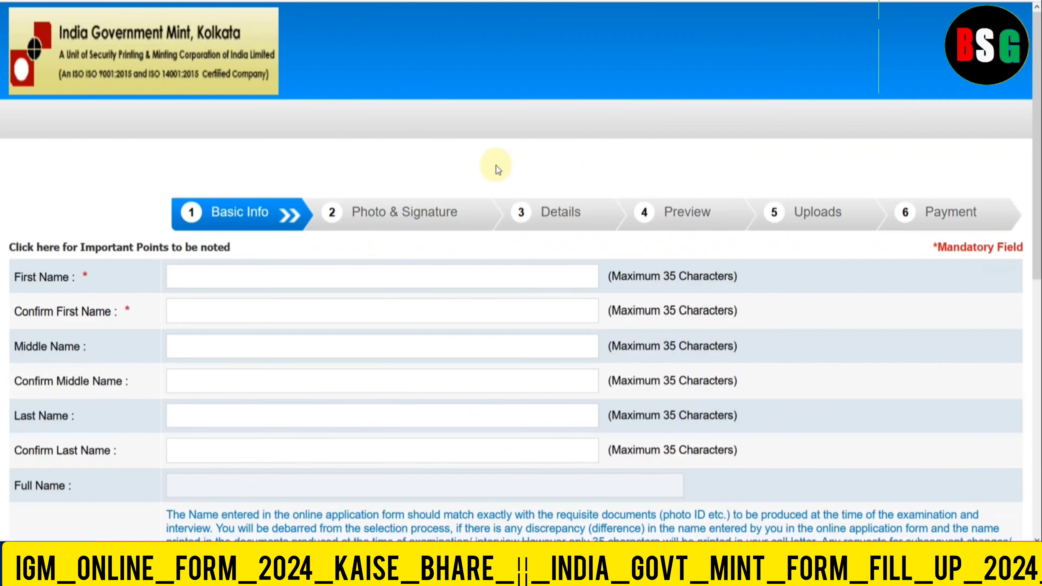
left_click(257, 274)
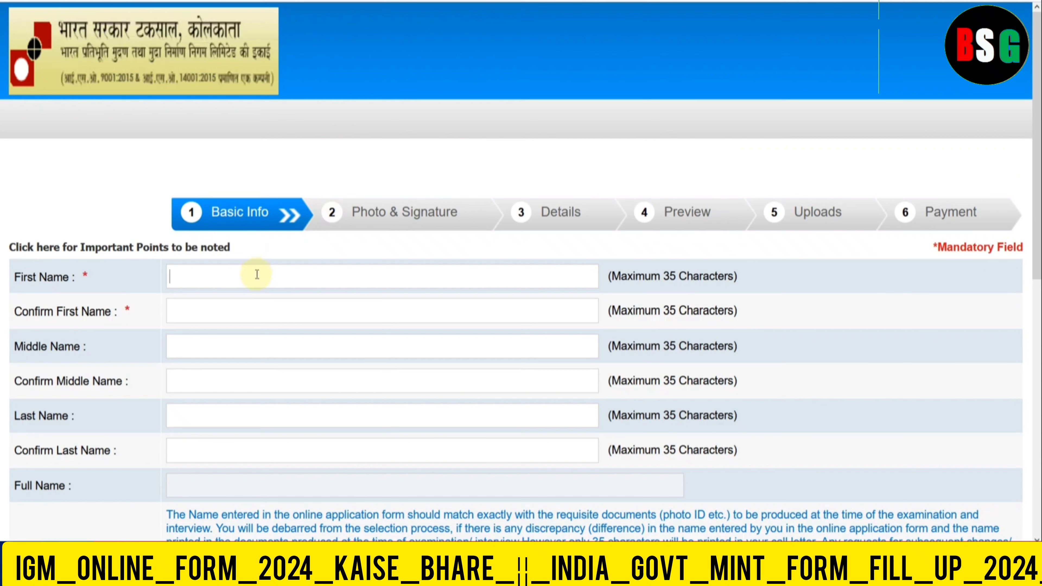
type("AAKASH")
key("Tab")
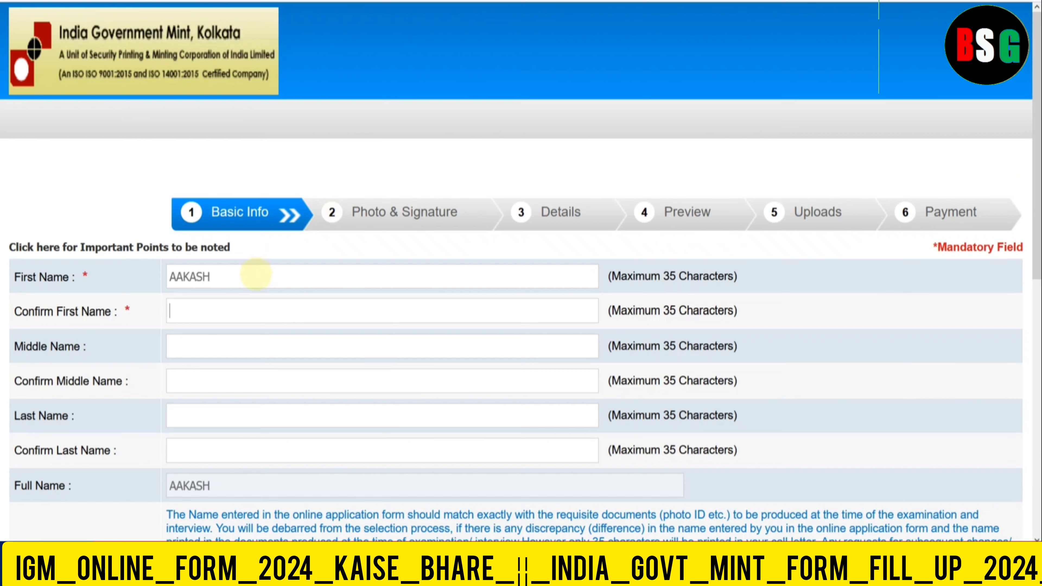
type("AAKASH")
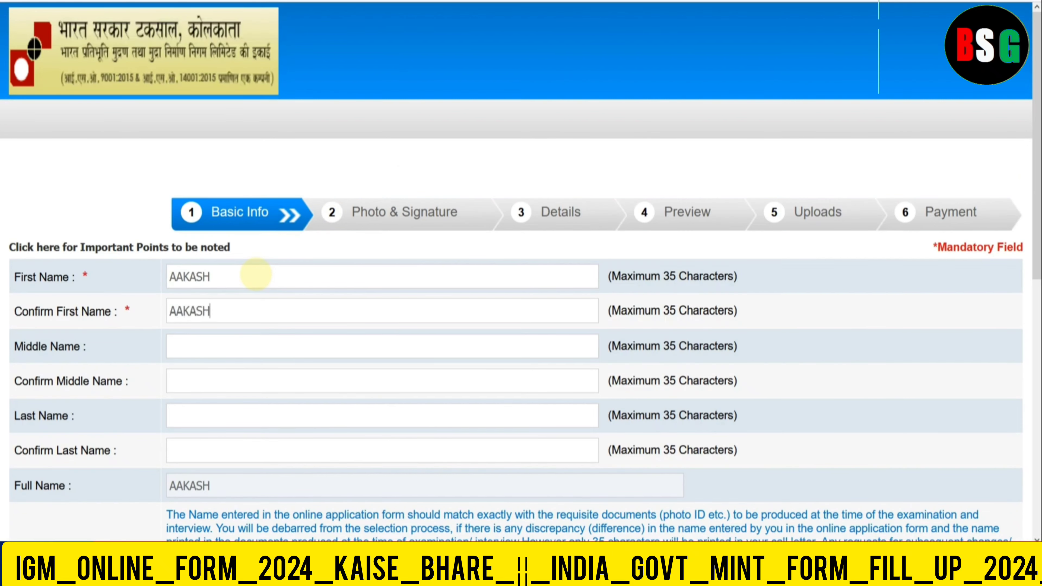
- Enter the candidate's e-mail with the gmail.com domain, confirm it, and save Basic Info
scroll(245, 269, "down", 1)
scroll(245, 269, "down", 5)
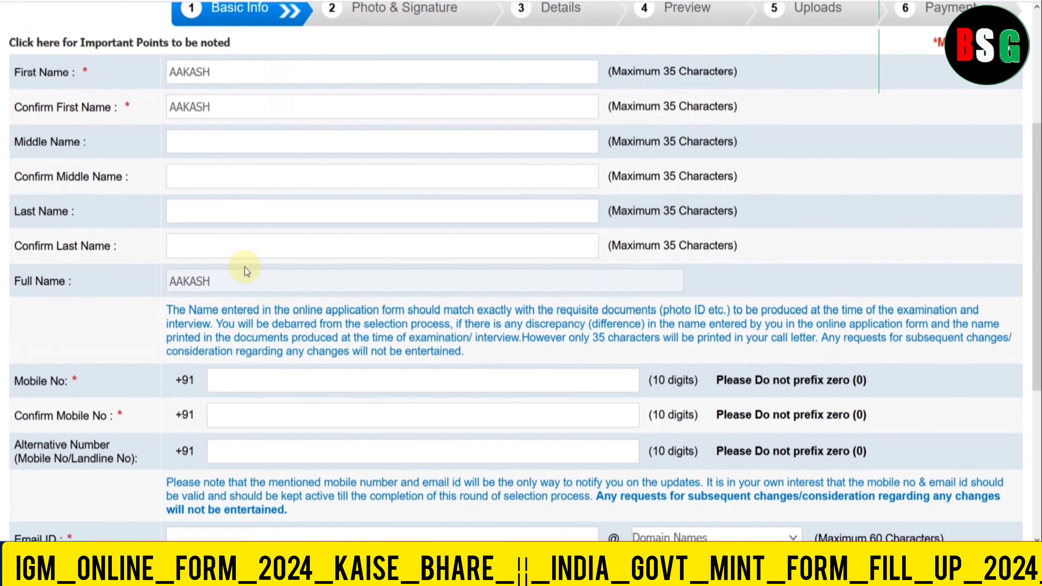
scroll(272, 283, "down", 3)
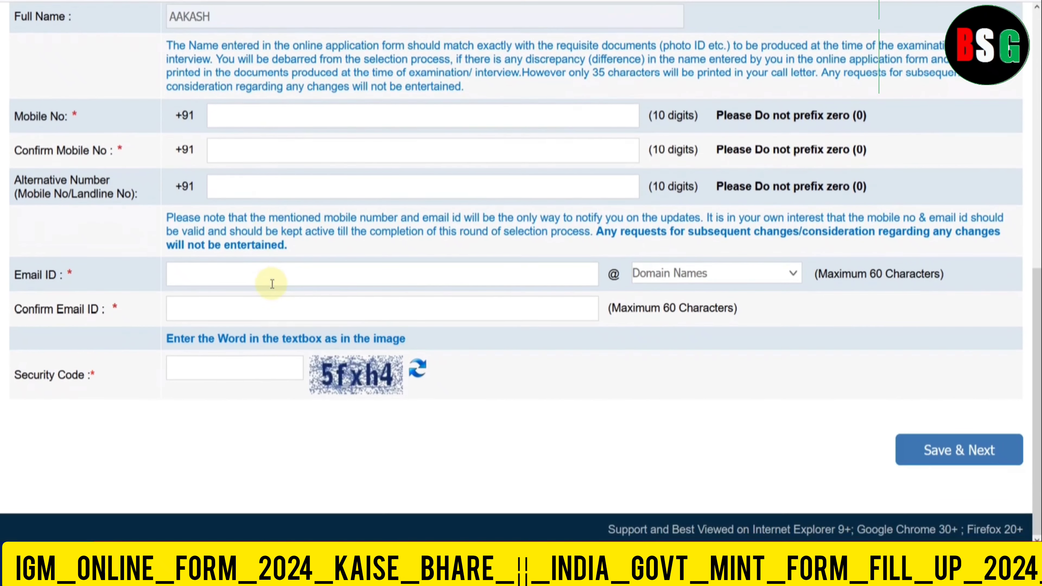
left_click(260, 274)
left_click(678, 278)
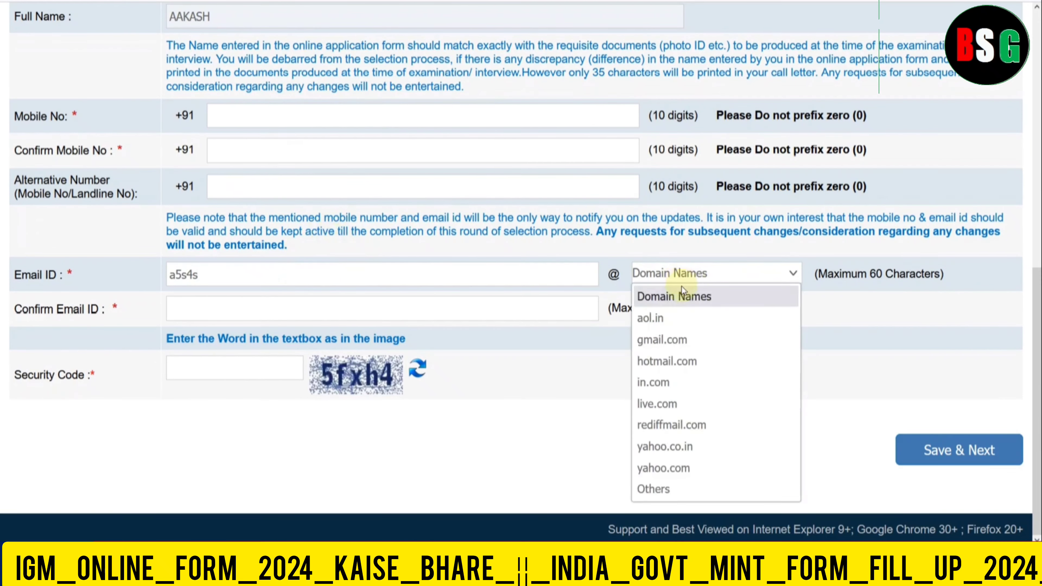
left_click(683, 341)
left_click(254, 299)
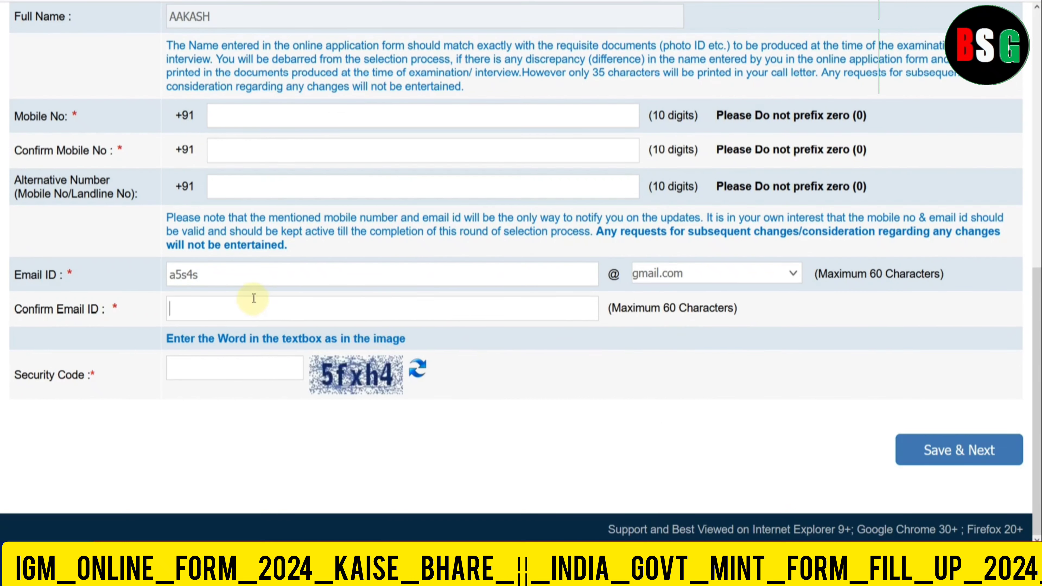
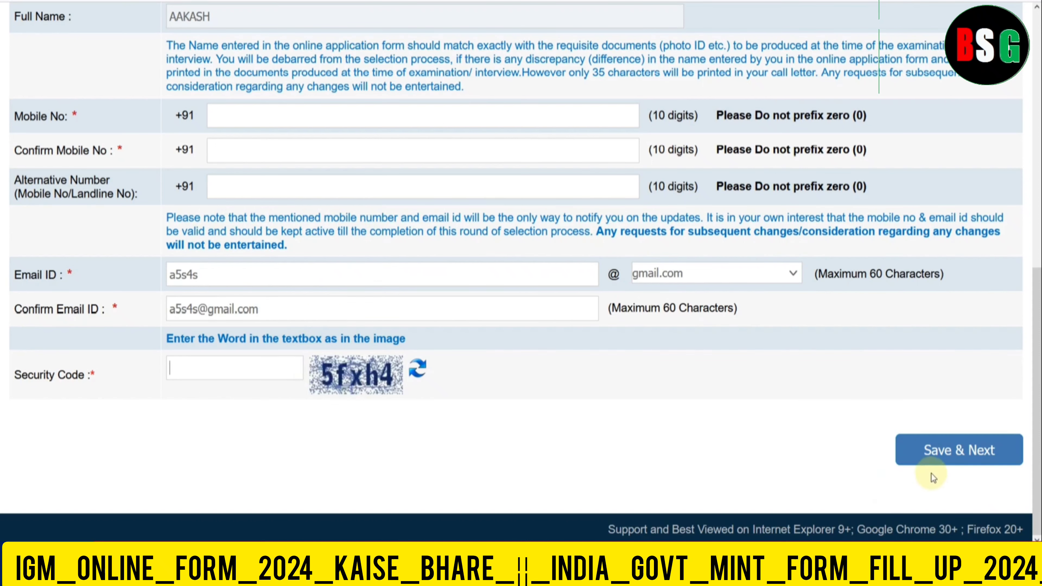
left_click(919, 451)
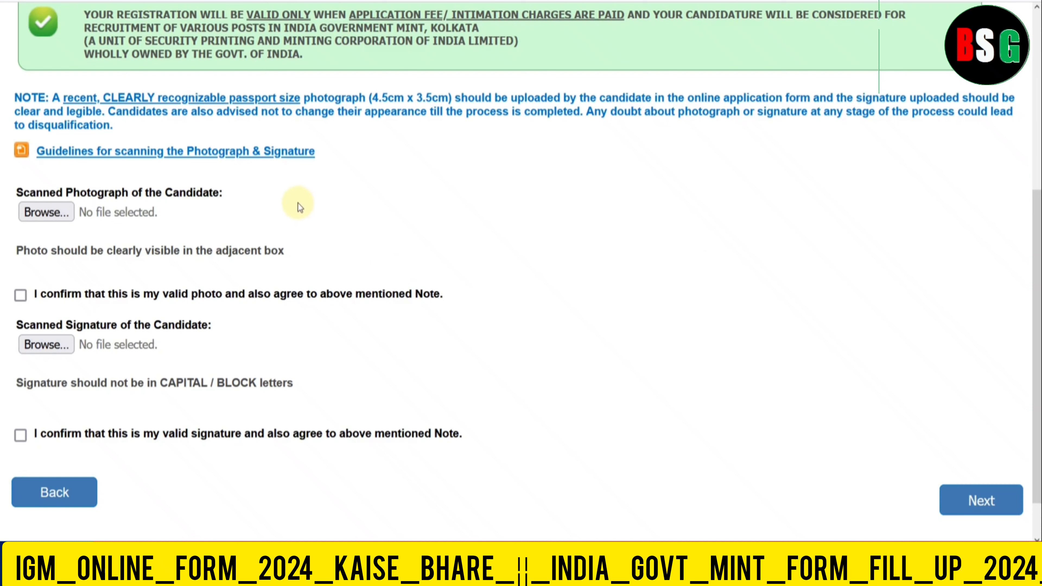
- Open the 'Guidelines for scanning the Photograph & Signature' document
left_click(269, 152)
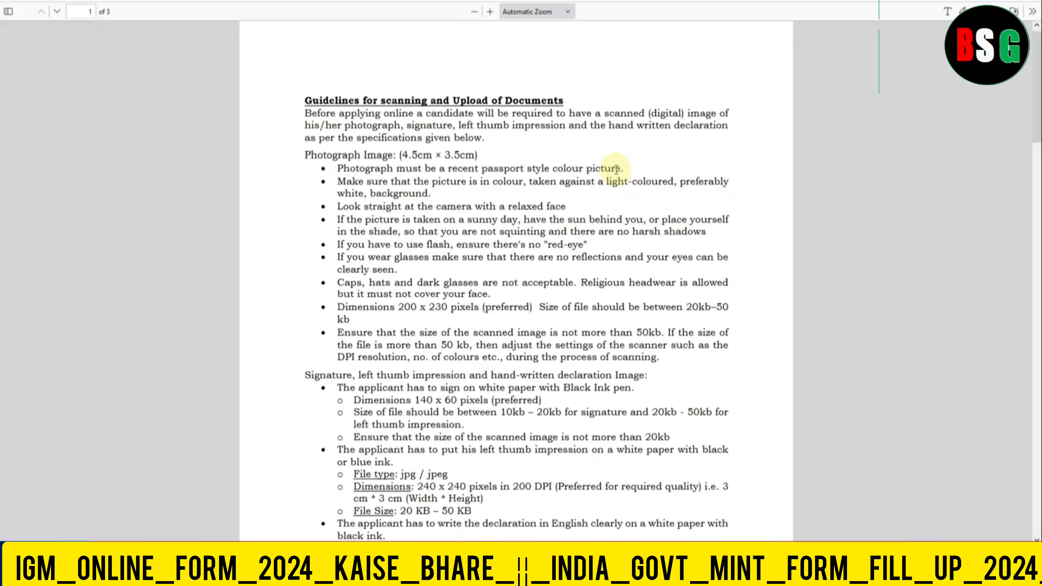
- Scroll the guidelines PDF and highlight the 10kb–20kb signature file-size range
scroll(575, 189, "down", 2)
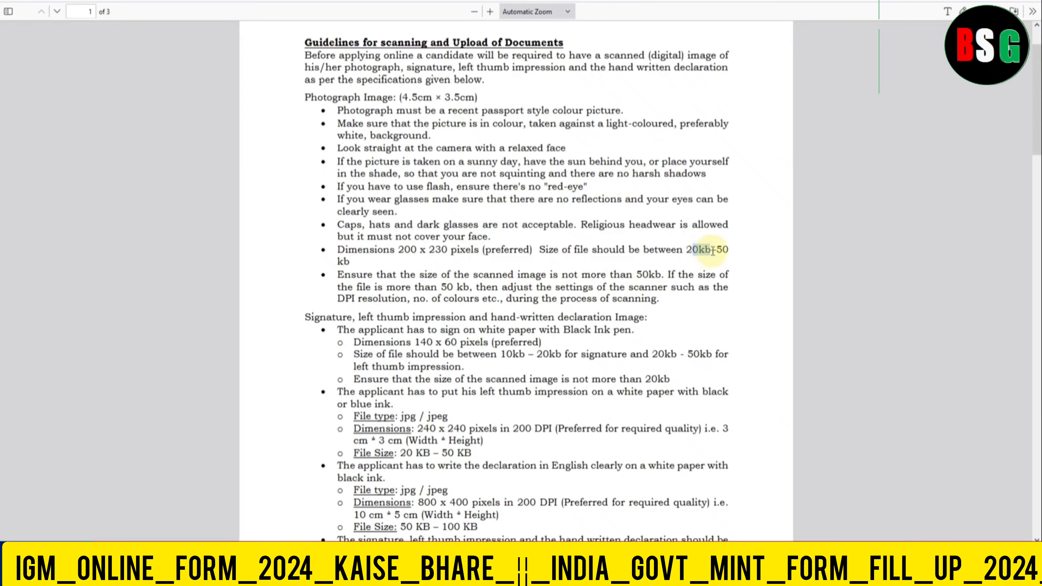
left_click_drag(507, 353, 547, 355)
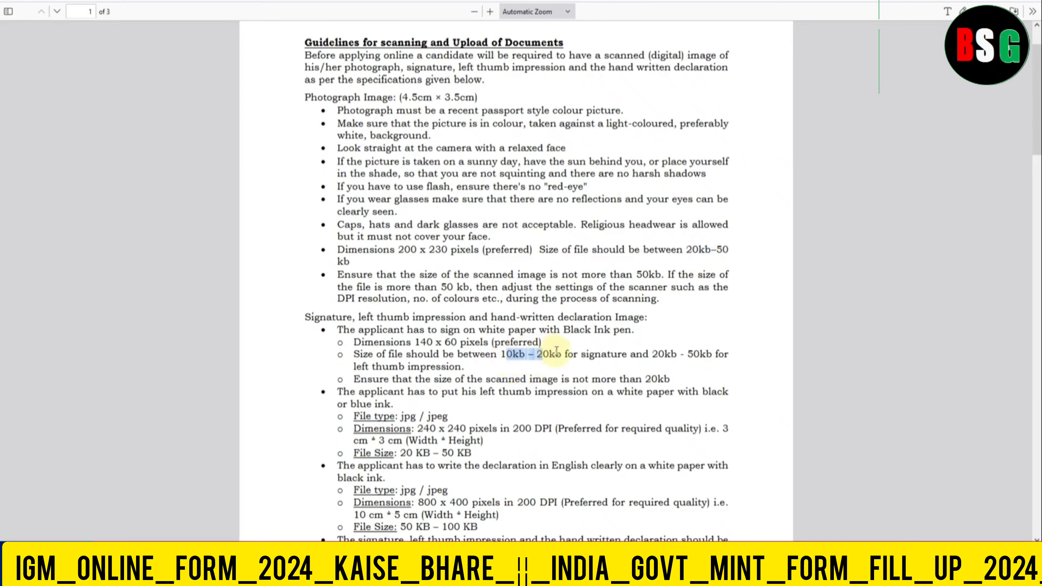
left_click(568, 356)
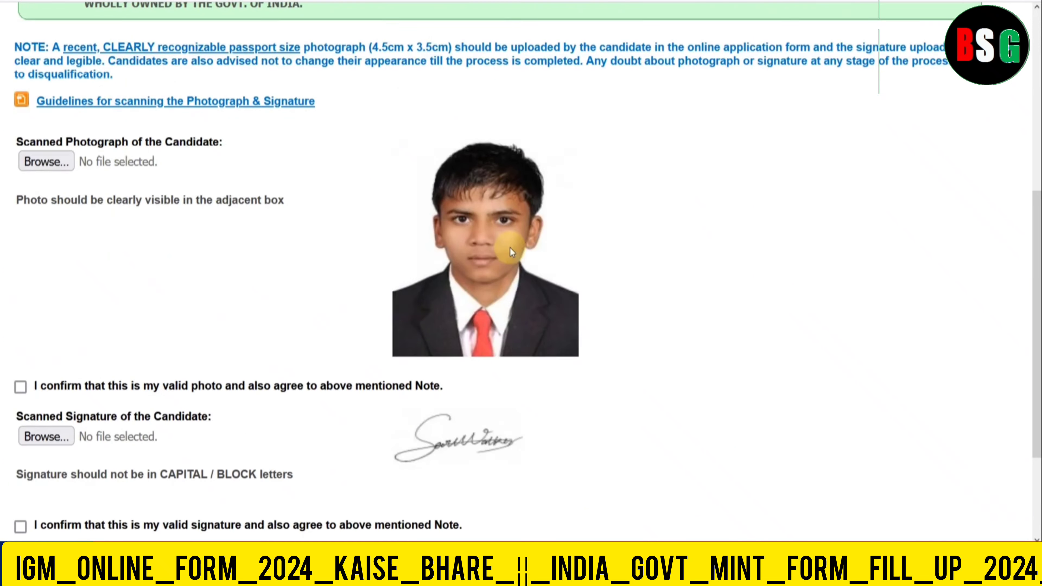
- Tick both 'I confirm' boxes for the uploaded photo and signature, then go to Details
scroll(507, 244, "down", 3)
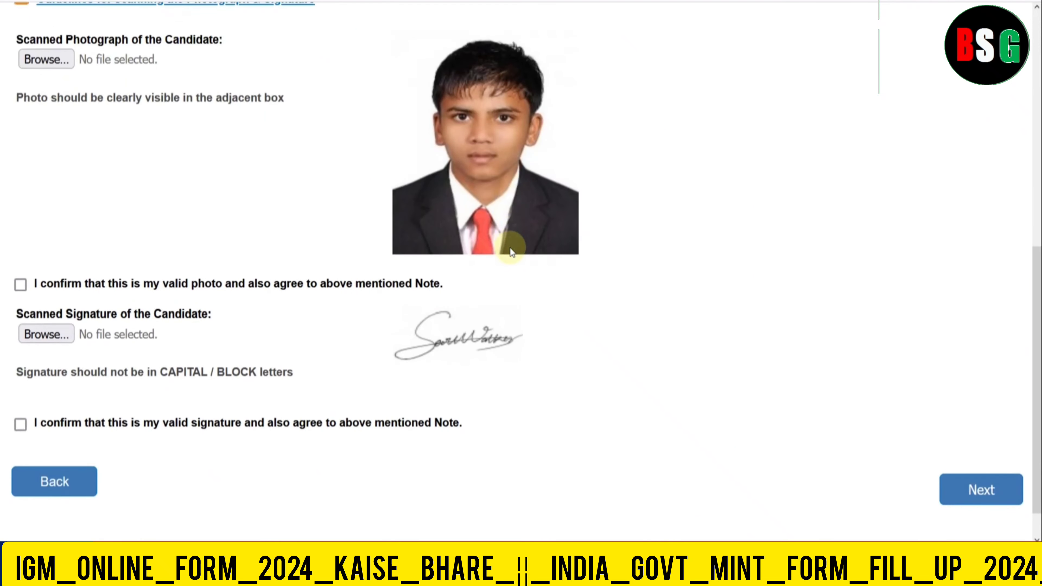
left_click(19, 286)
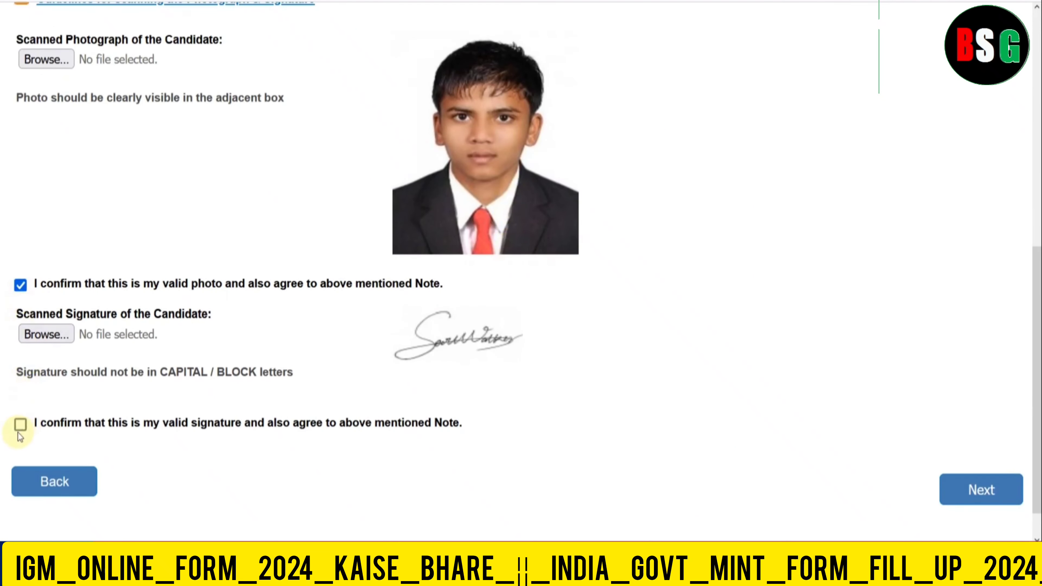
left_click(21, 426)
left_click(972, 486)
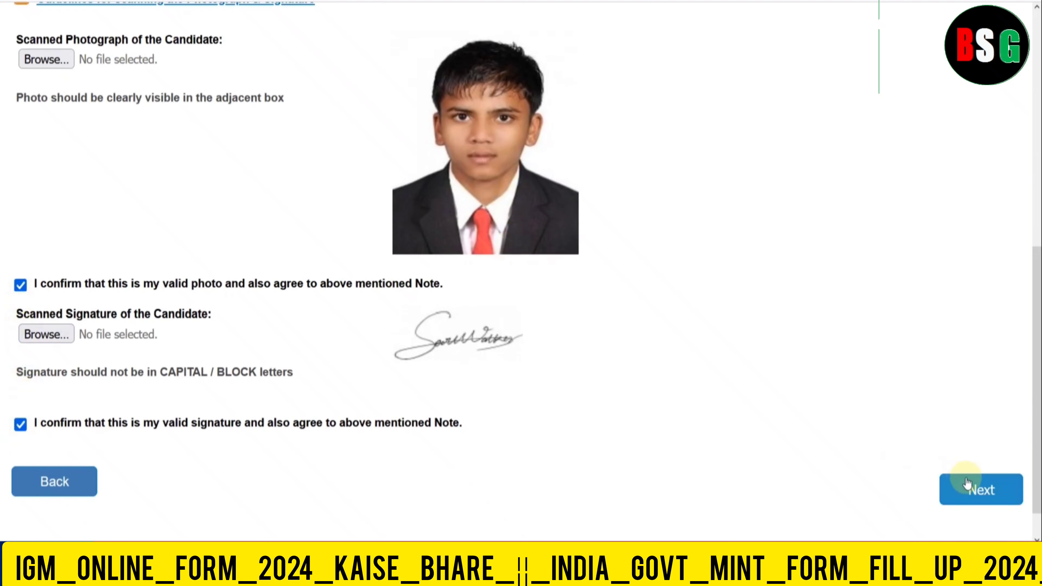
scroll(687, 371, "down", 5)
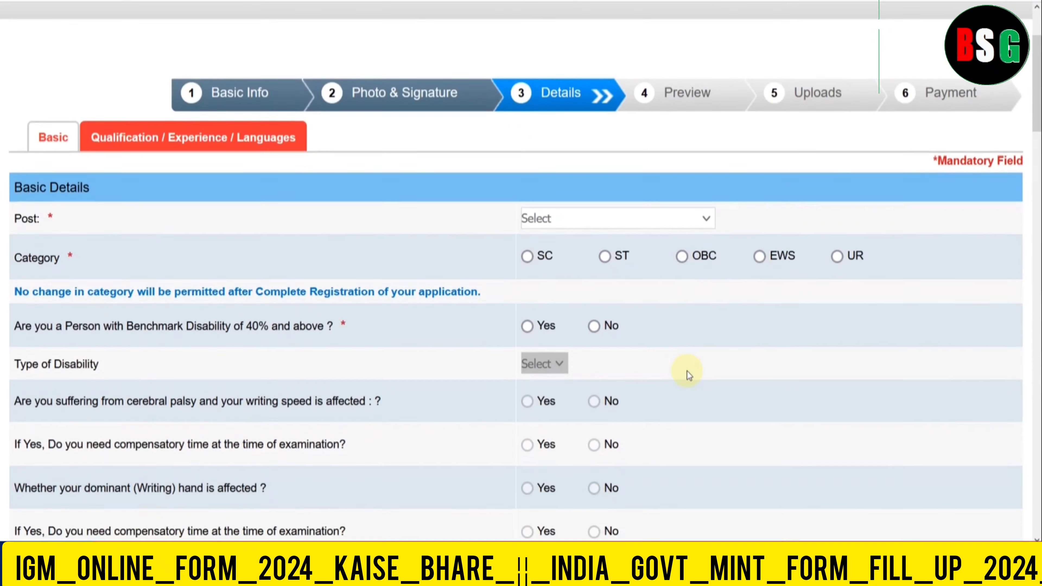
- Choose the Jr. Technician (Burnisher) Level-W-1 post and SC category, accepting the alert
left_click(566, 137)
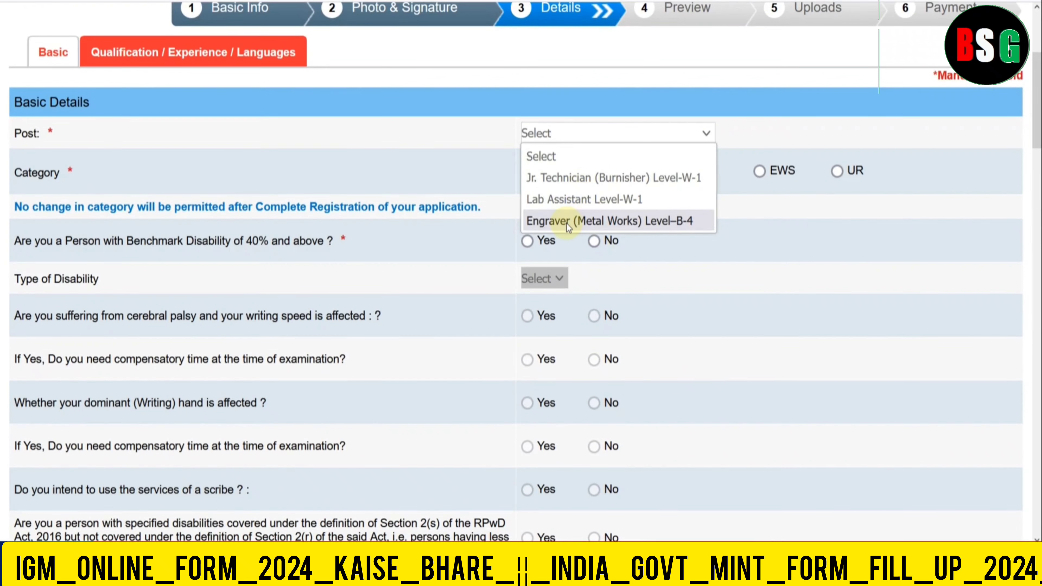
left_click(566, 184)
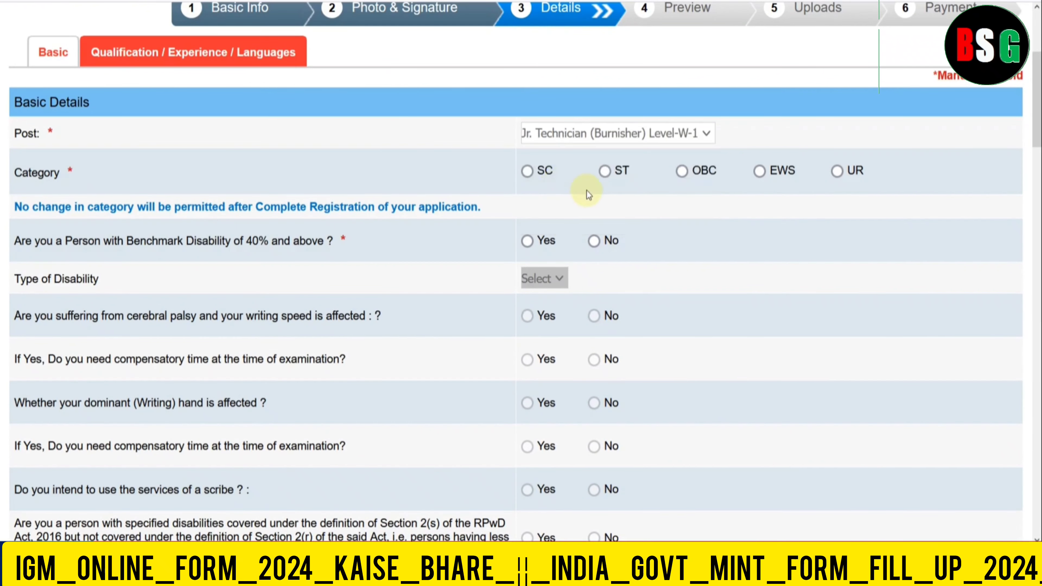
left_click(529, 173)
left_click(615, 323)
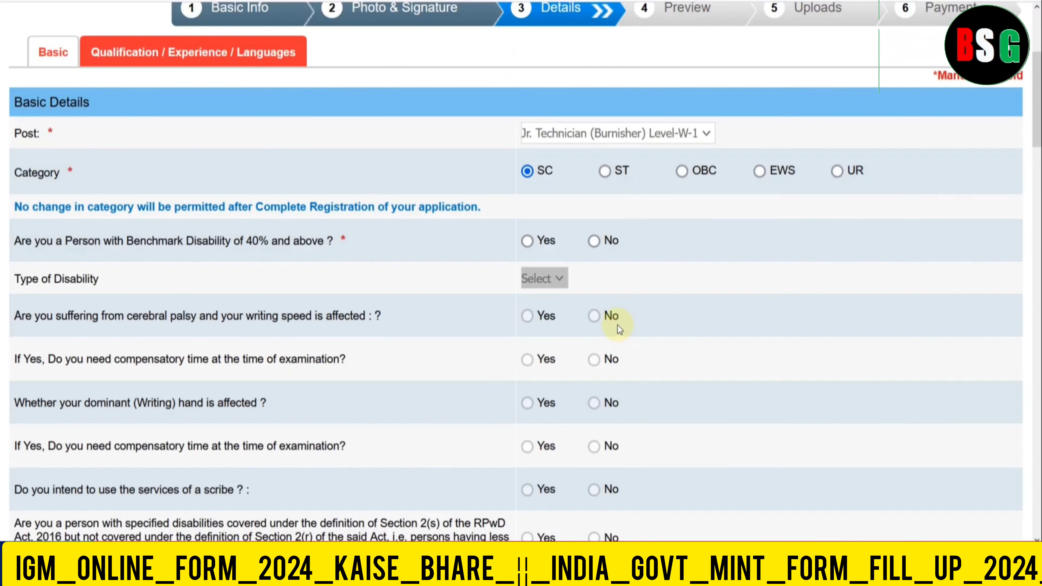
- Set the benchmark disability answer to No
scroll(616, 303, "down", 3)
left_click(527, 139)
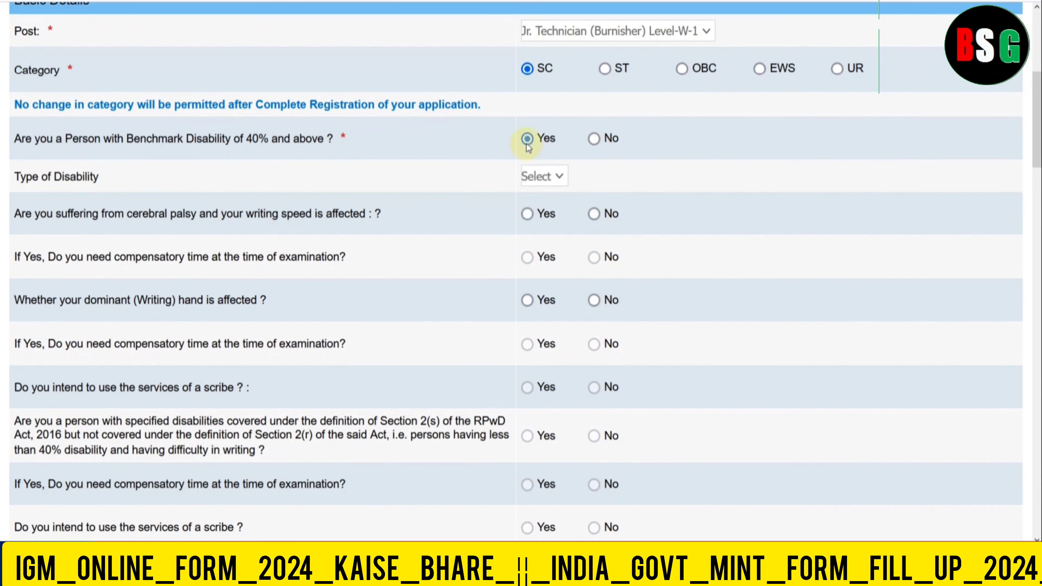
left_click(542, 177)
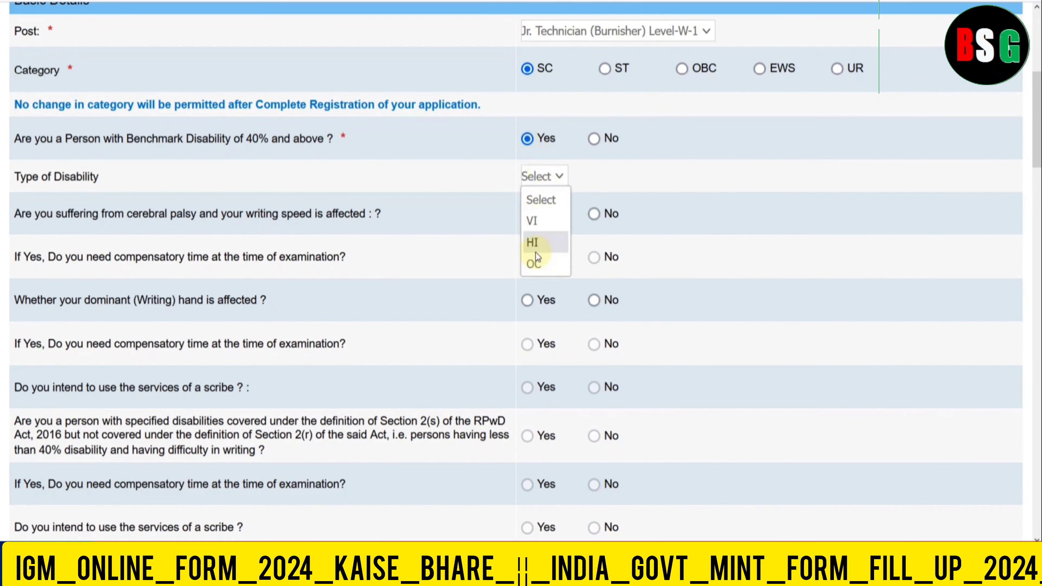
left_click(679, 257)
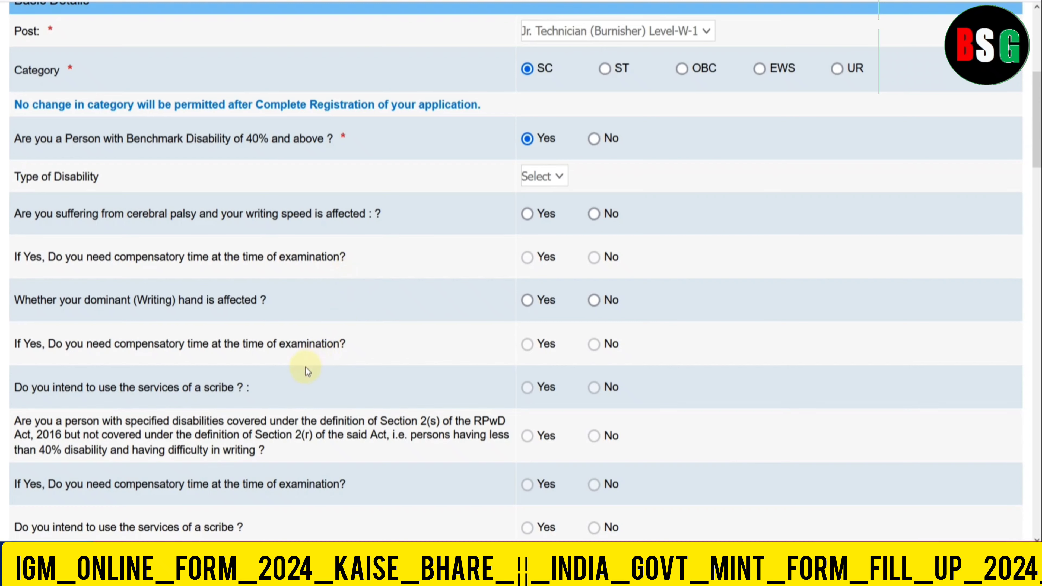
left_click(594, 144)
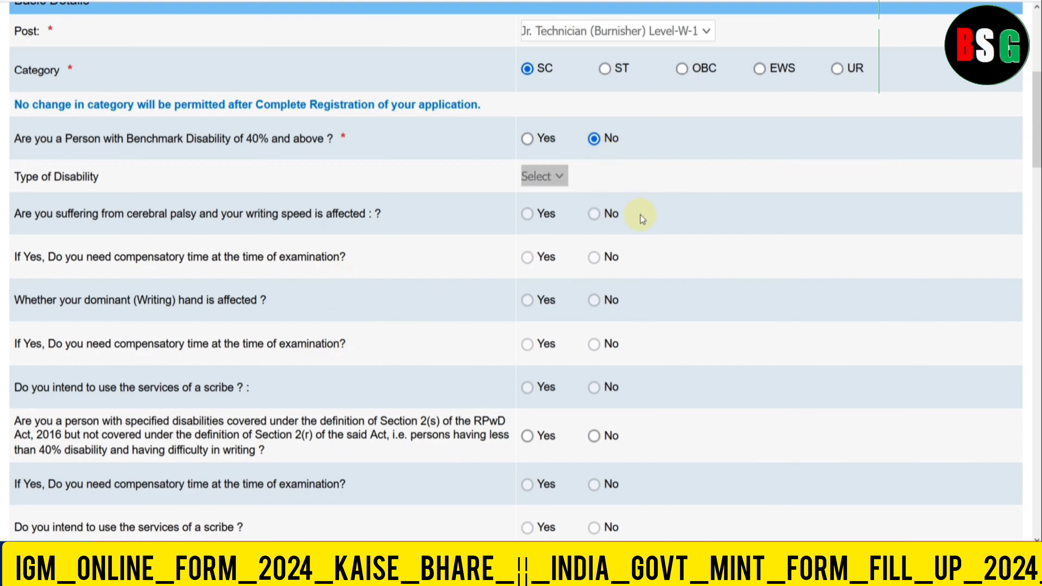
- Answer No to the RPwD disability question and set religion to Hindu
scroll(640, 214, "down", 5)
left_click(598, 234)
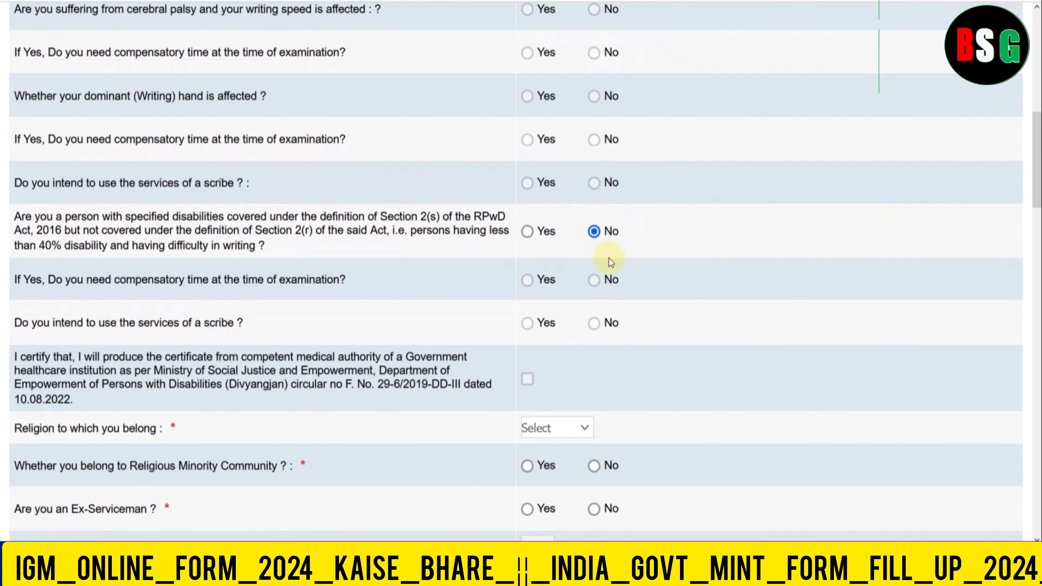
scroll(609, 258, "down", 5)
left_click(554, 228)
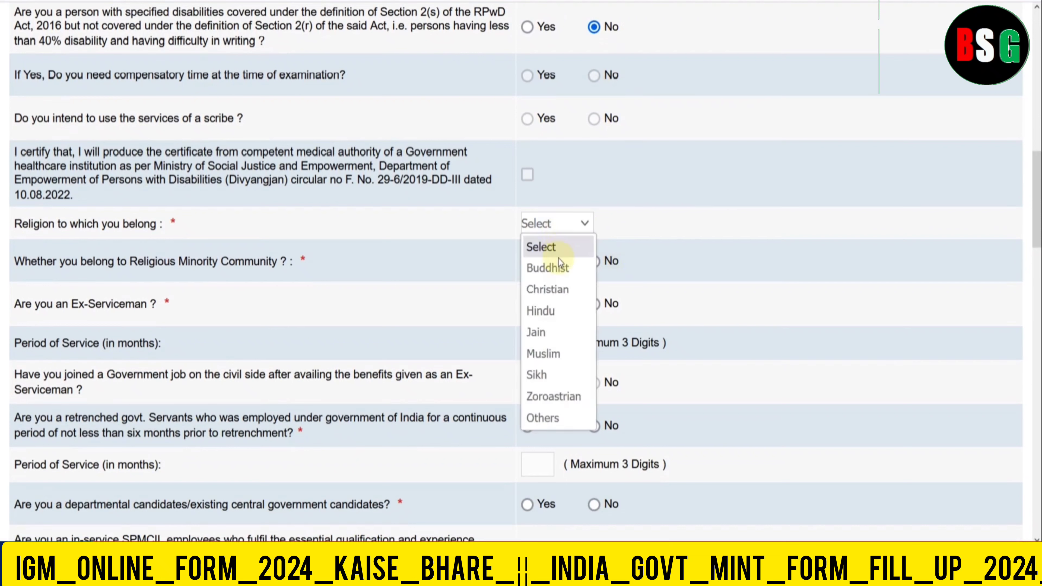
left_click(551, 309)
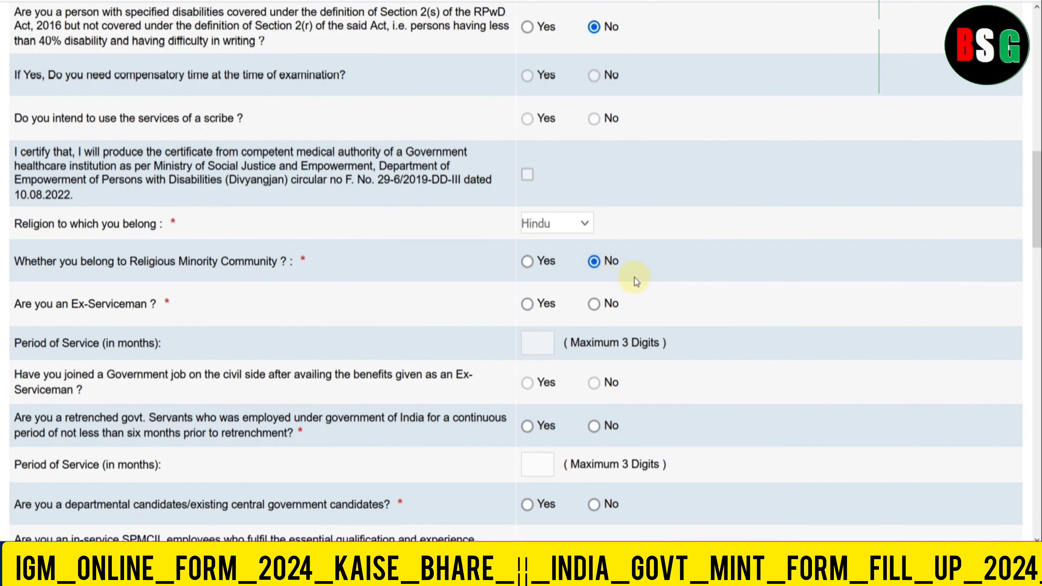
- Answer No to the Ex-Serviceman, retrenched, departmental and in-service SPMCIL questions
scroll(634, 277, "down", 3)
left_click(594, 202)
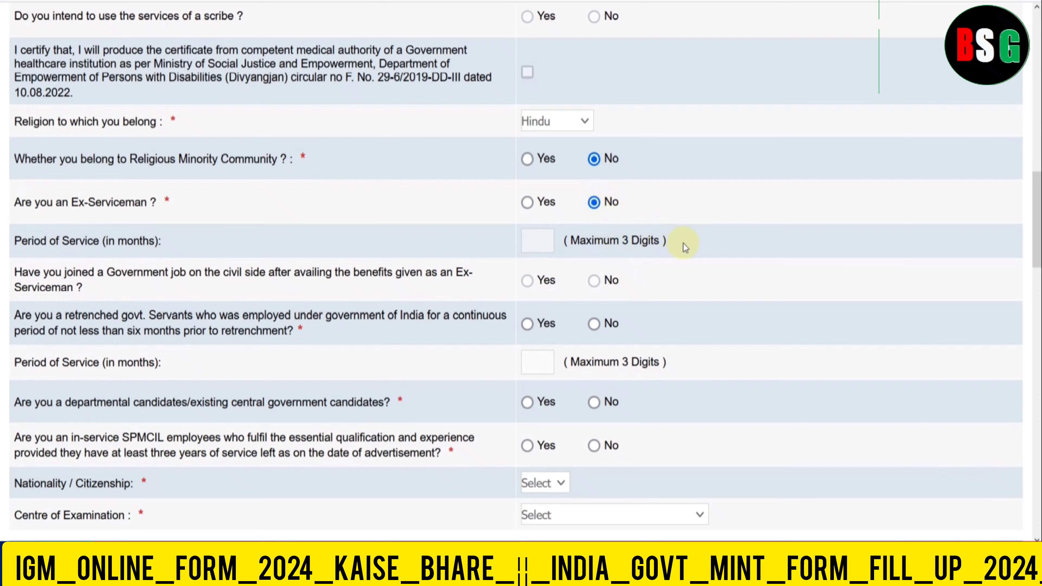
scroll(683, 243, "down", 3)
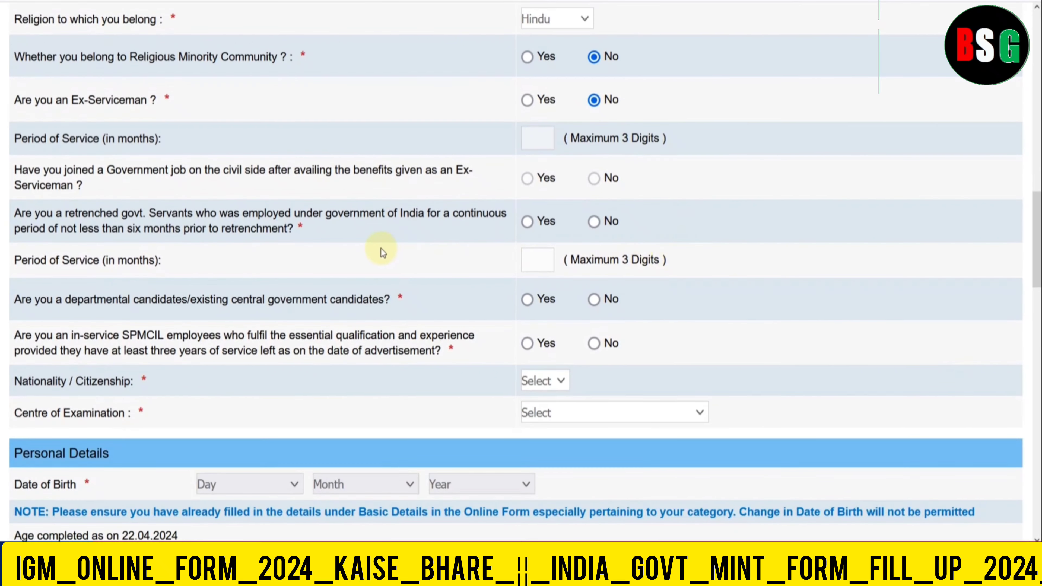
left_click(595, 221)
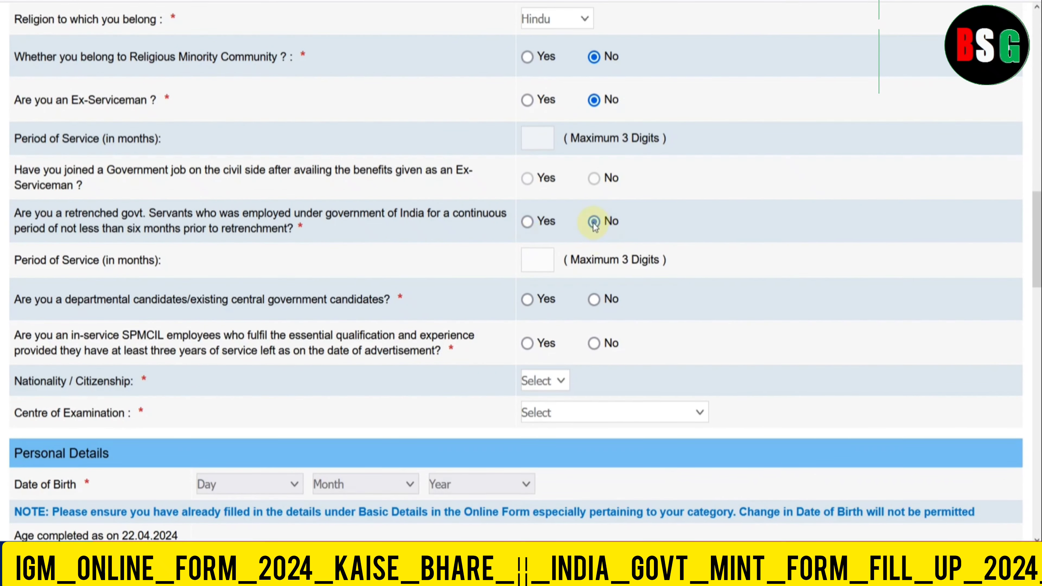
scroll(648, 239, "down", 3)
left_click(594, 200)
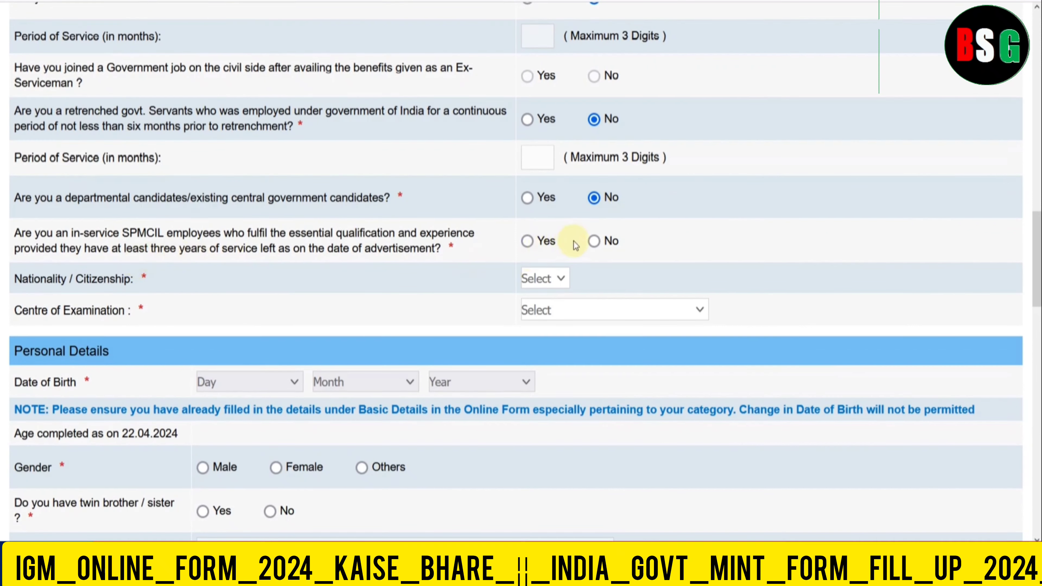
left_click(594, 241)
- Set nationality to Indian and the examination centre to Delhi/Delhi-NCR
scroll(642, 250, "down", 3)
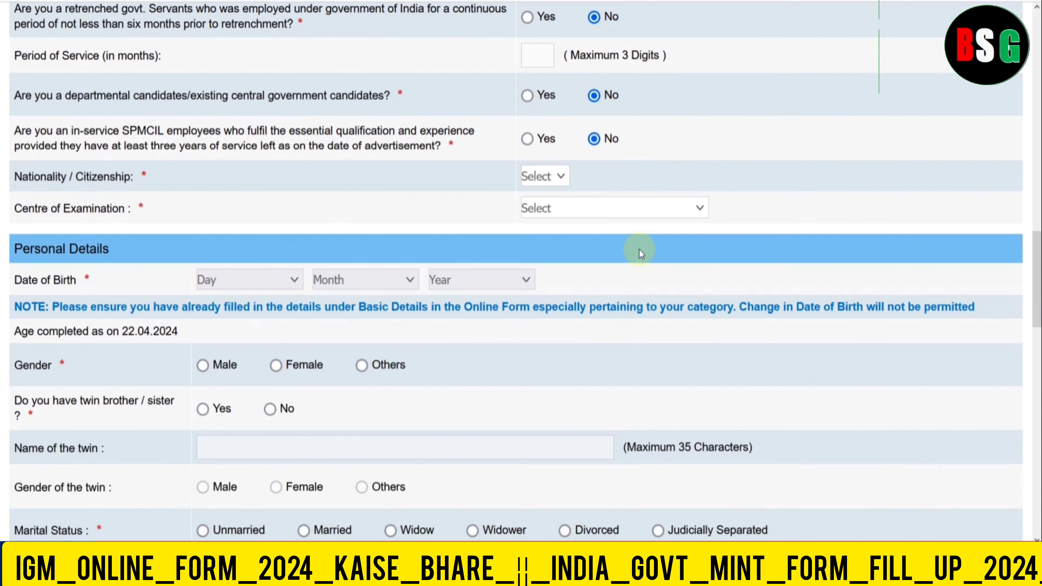
left_click(537, 176)
left_click(542, 218)
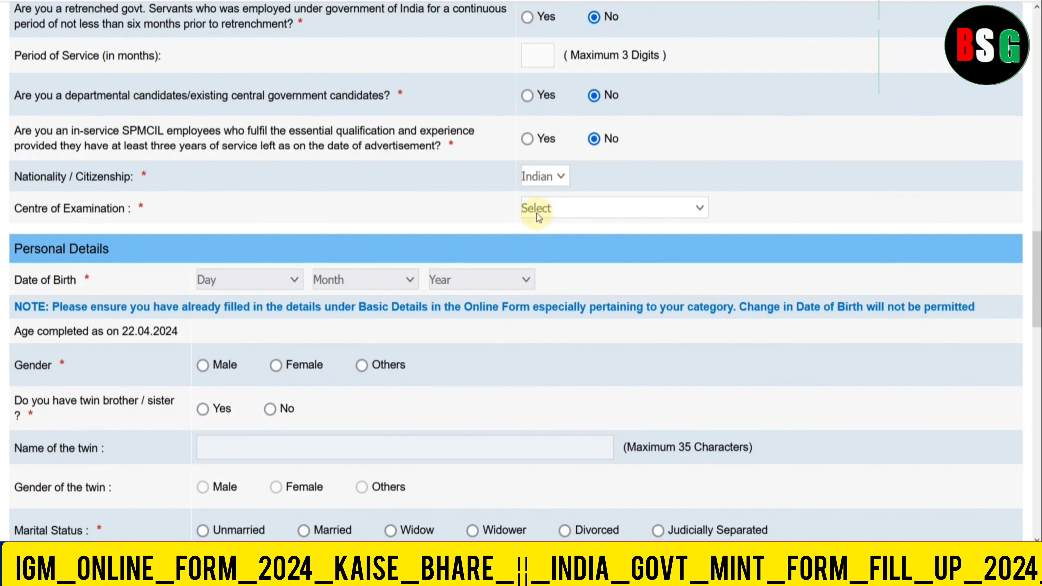
left_click(537, 213)
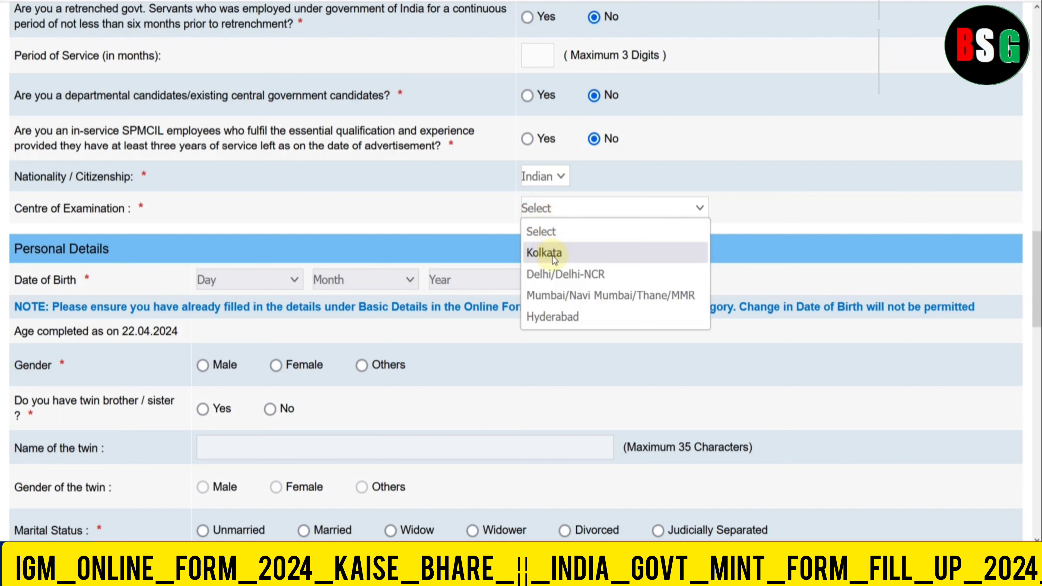
left_click(544, 279)
scroll(547, 280, "down", 3)
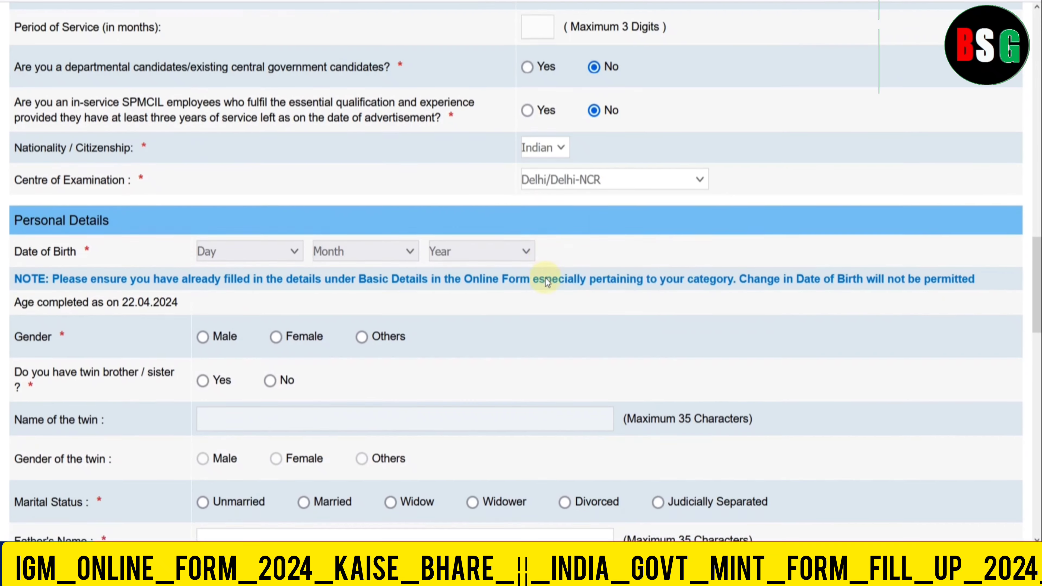
left_click(274, 180)
left_click(267, 393)
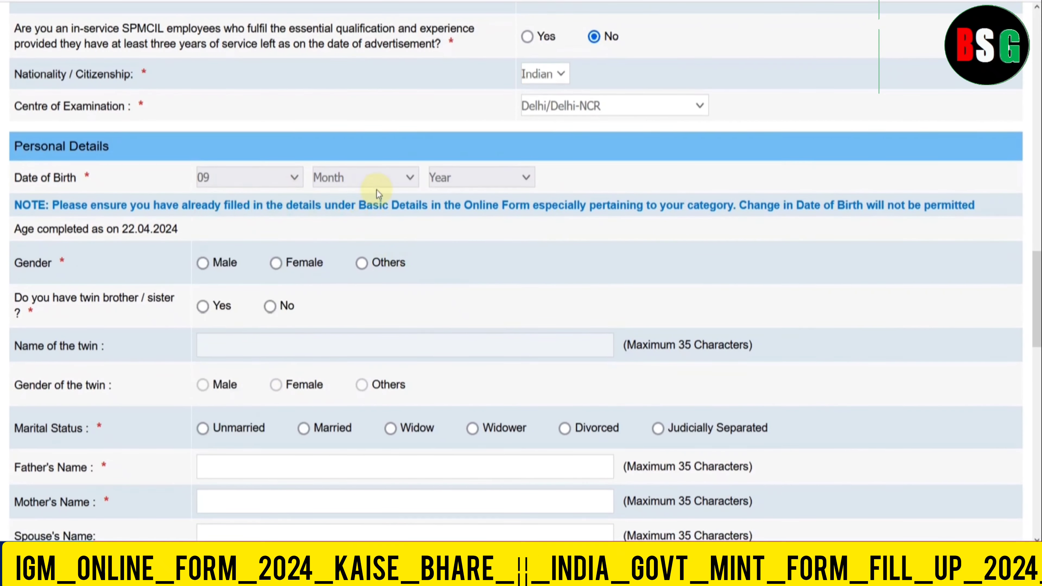
left_click(373, 183)
left_click(340, 347)
left_click(516, 187)
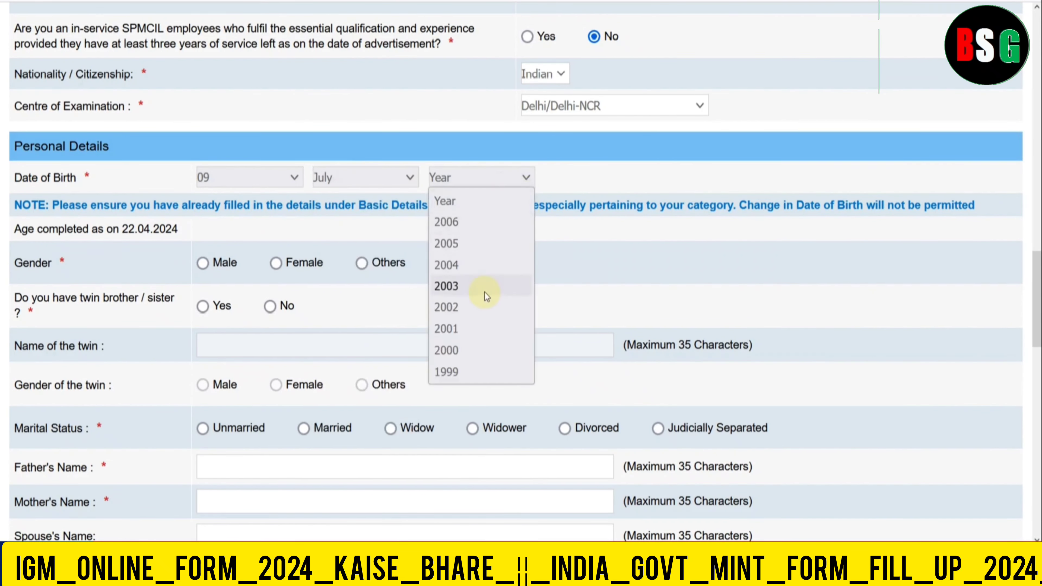
left_click(477, 346)
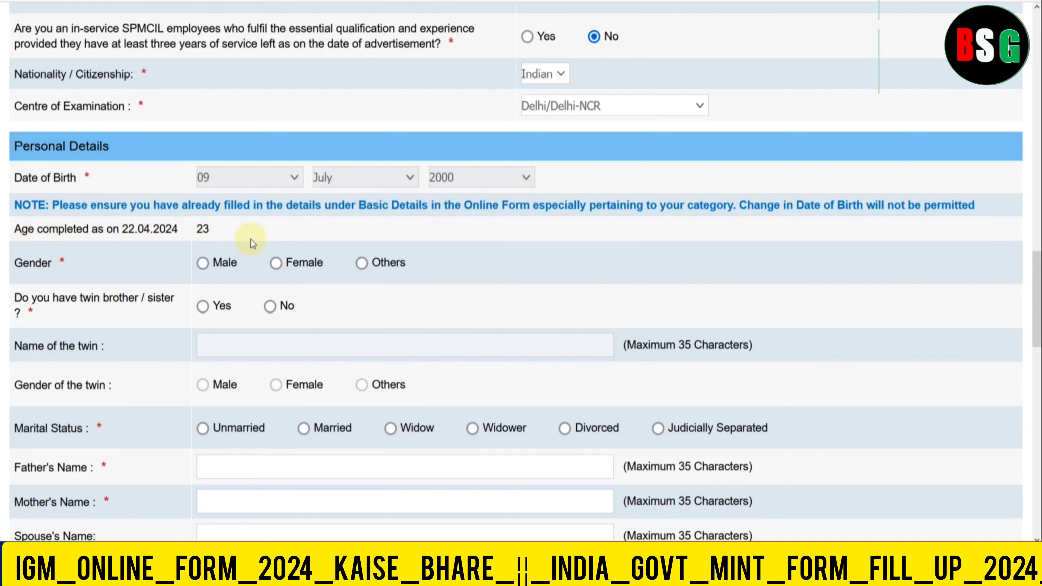
- Set gender to Male, twin to No, and marital status to Unmarried
scroll(251, 240, "down", 3)
left_click(202, 160)
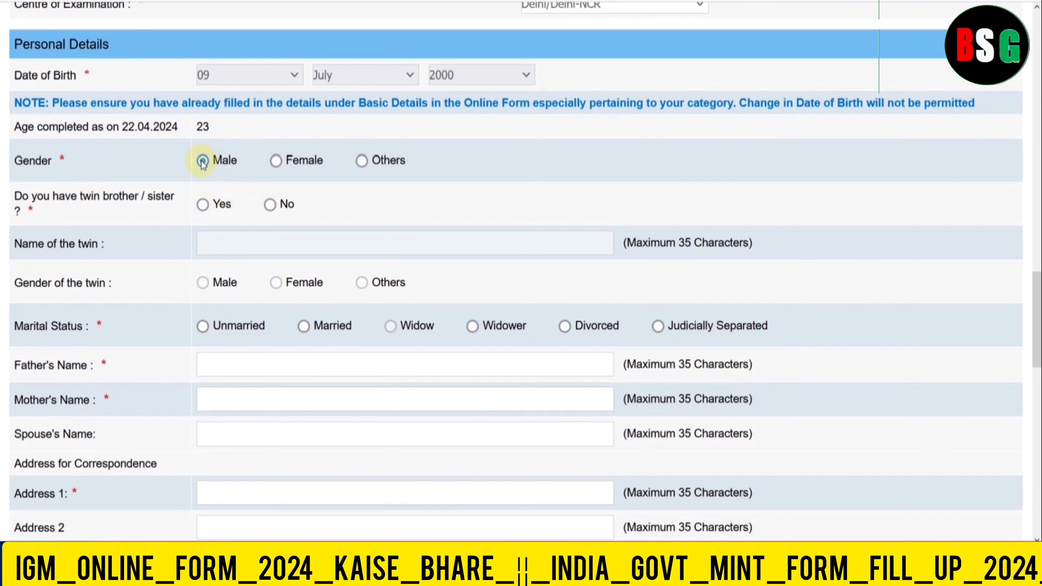
left_click(203, 205)
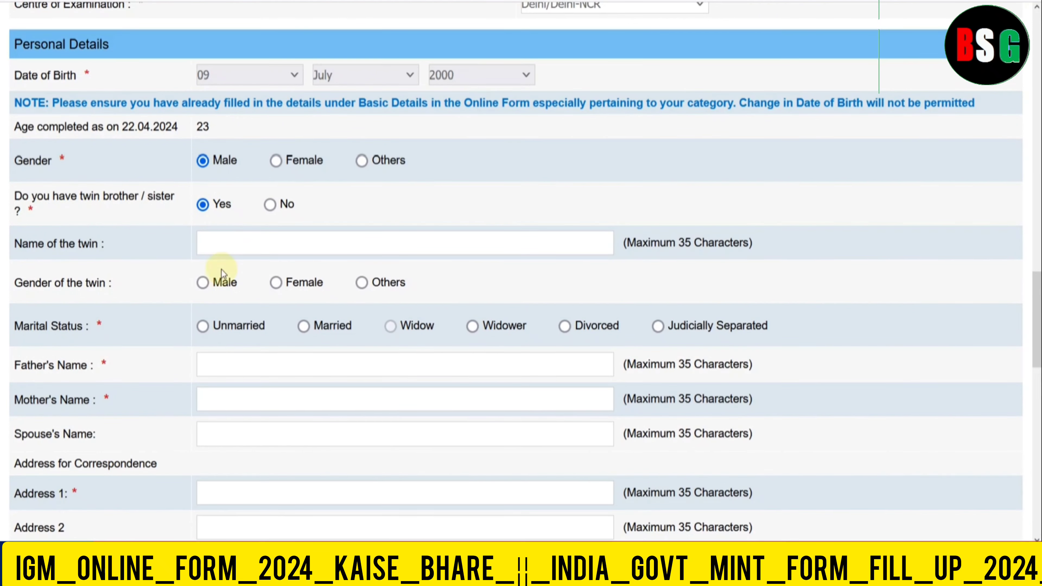
left_click(271, 205)
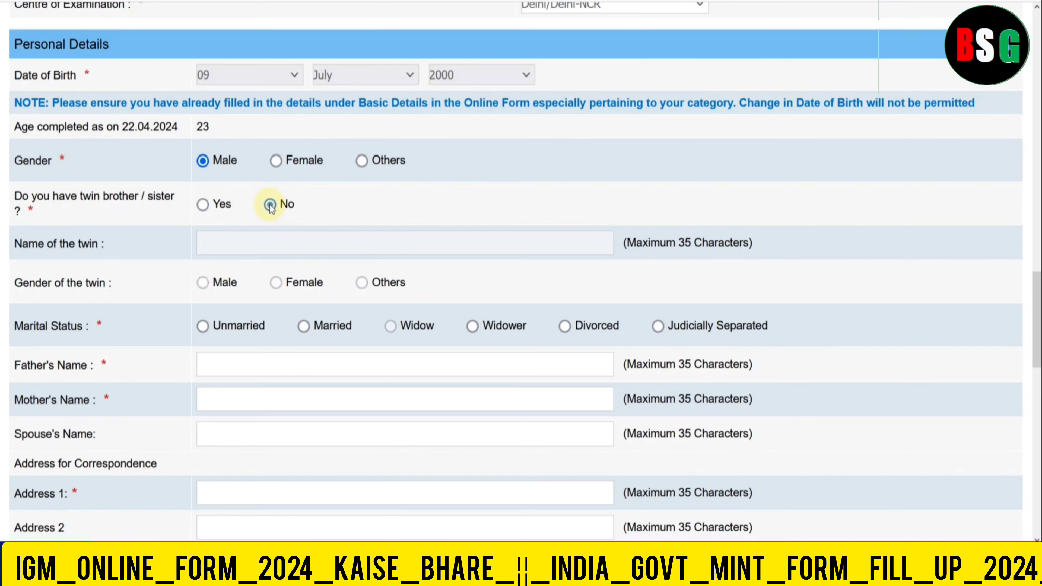
scroll(280, 218, "down", 3)
left_click(202, 225)
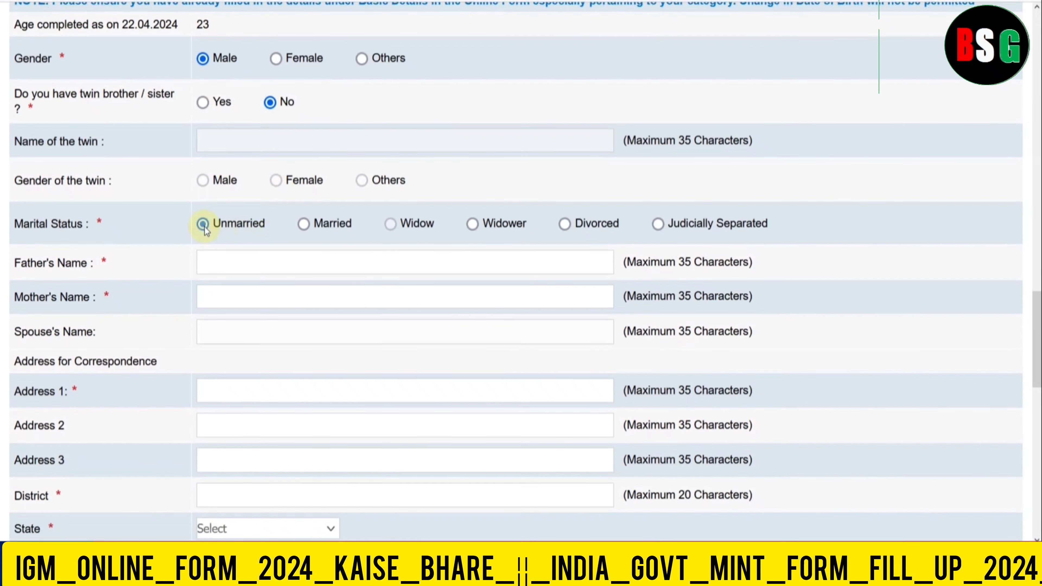
scroll(204, 226, "down", 3)
- Enter the father's and mother's names
left_click(214, 161)
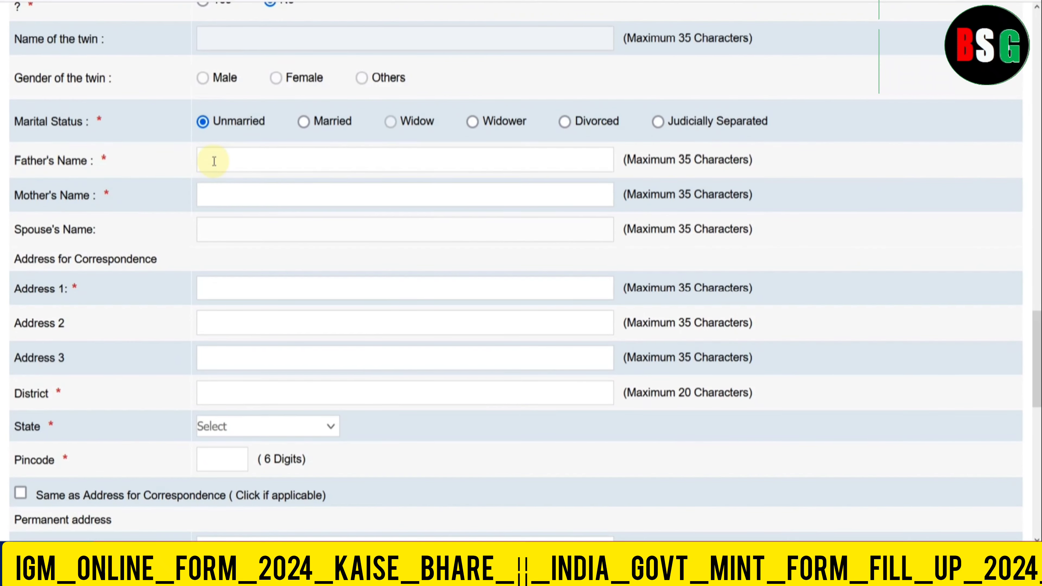
key("Tab")
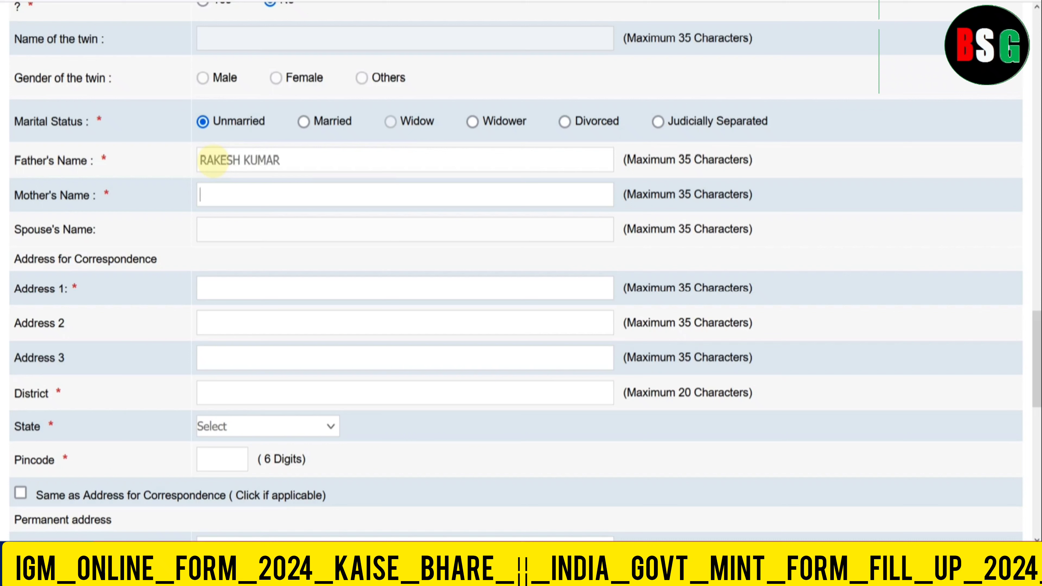
type("REENA")
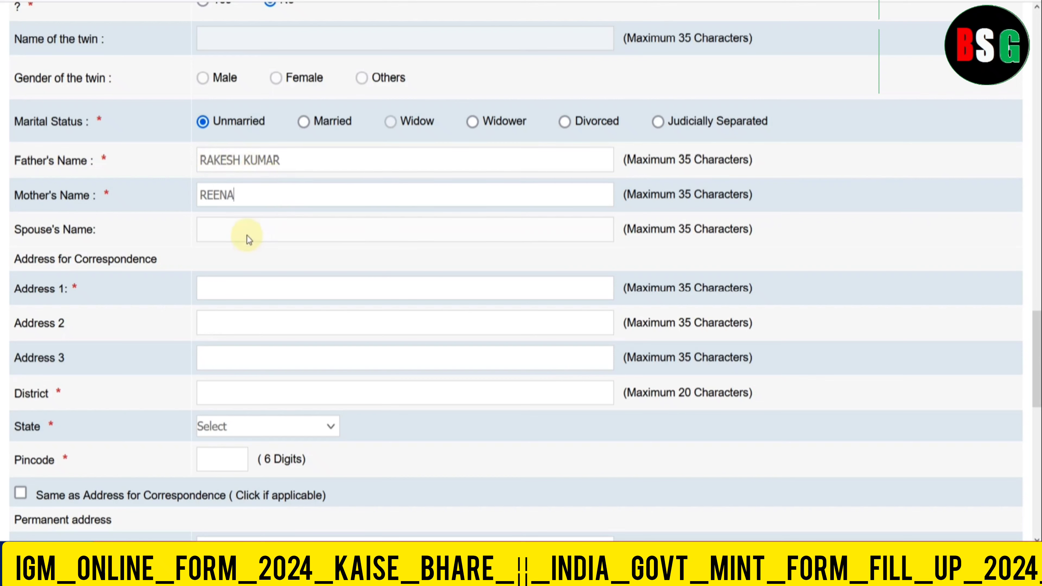
- Fill in the correspondence address line, district, state and pincode
scroll(247, 235, "down", 3)
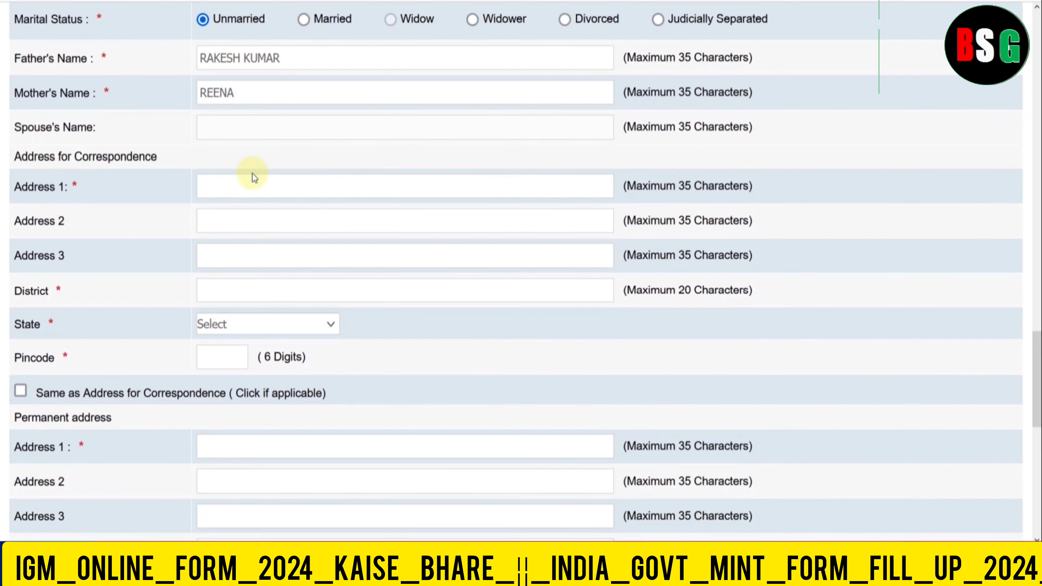
left_click(251, 198)
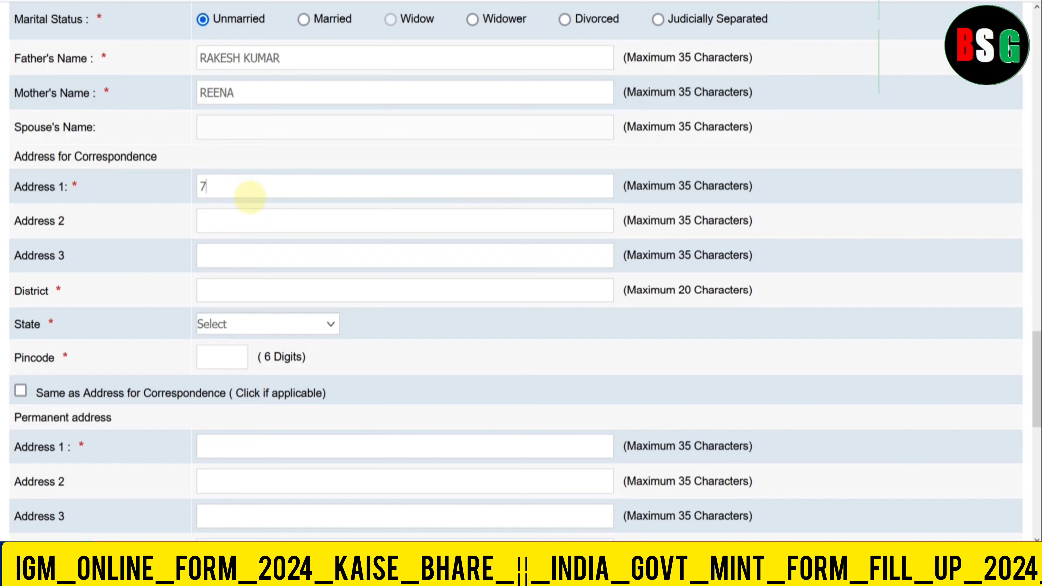
key("Tab")
key("Tab")
key("Tab")
type("ALWAR")
key("Tab")
type("r")
key("Tab")
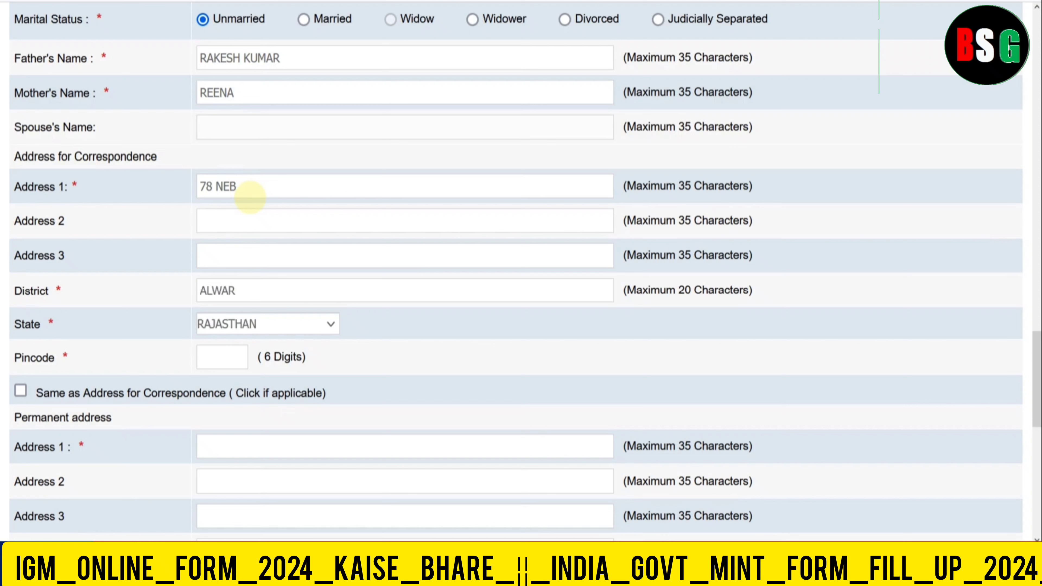
type("301001")
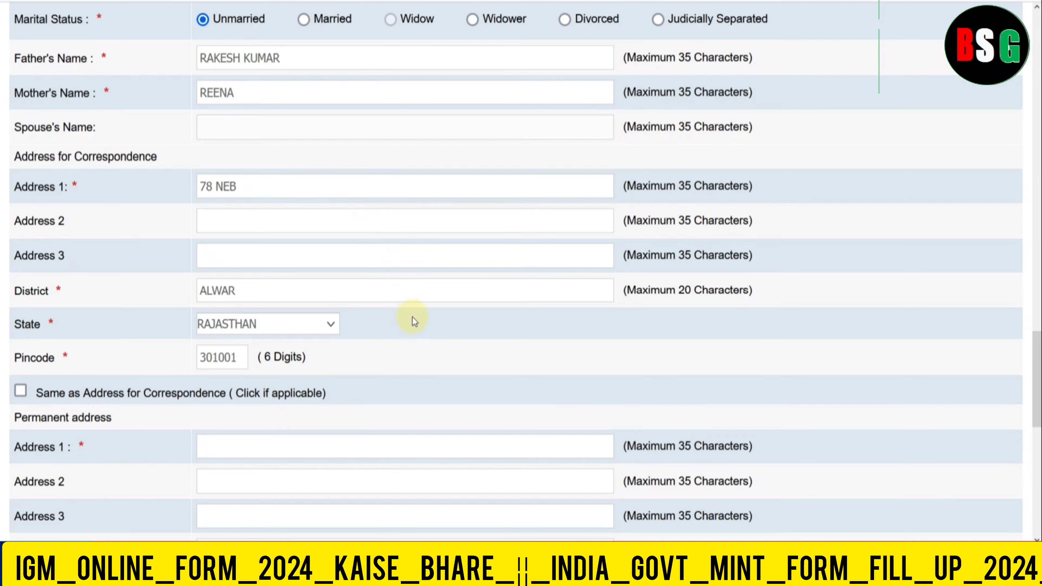
scroll(412, 317, "down", 2)
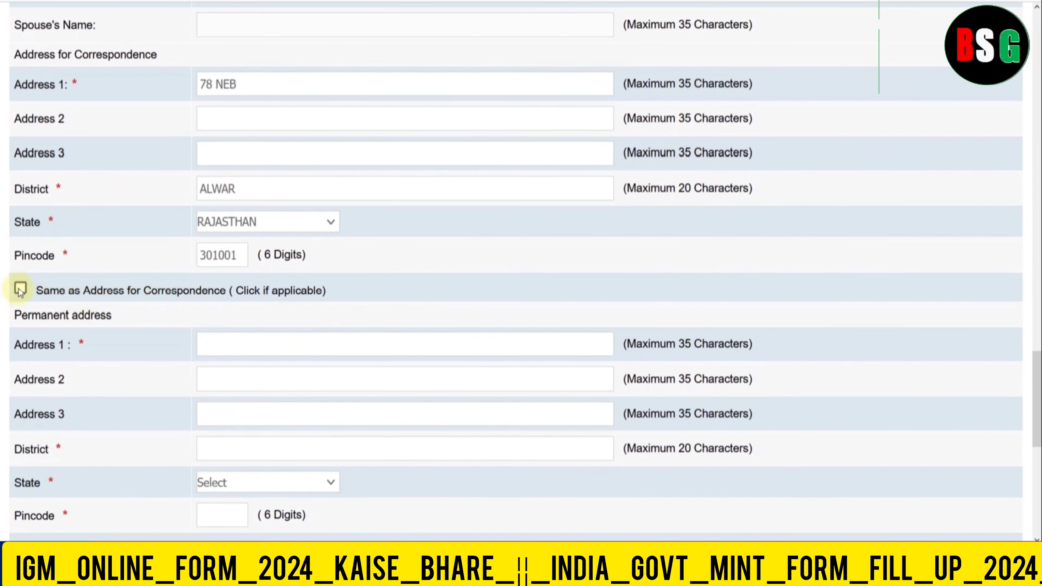
left_click(20, 289)
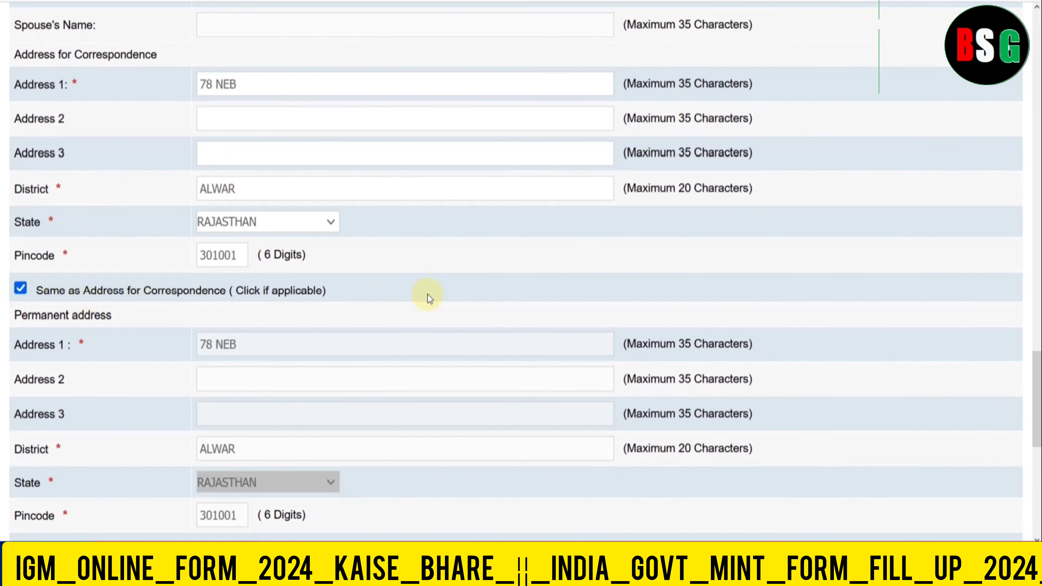
scroll(428, 294, "down", 6)
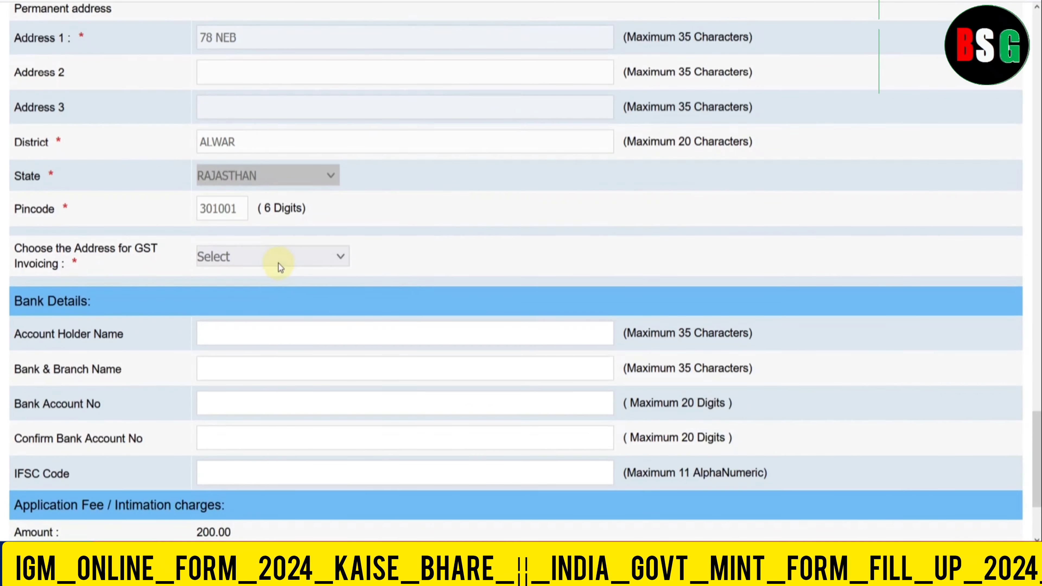
left_click(277, 264)
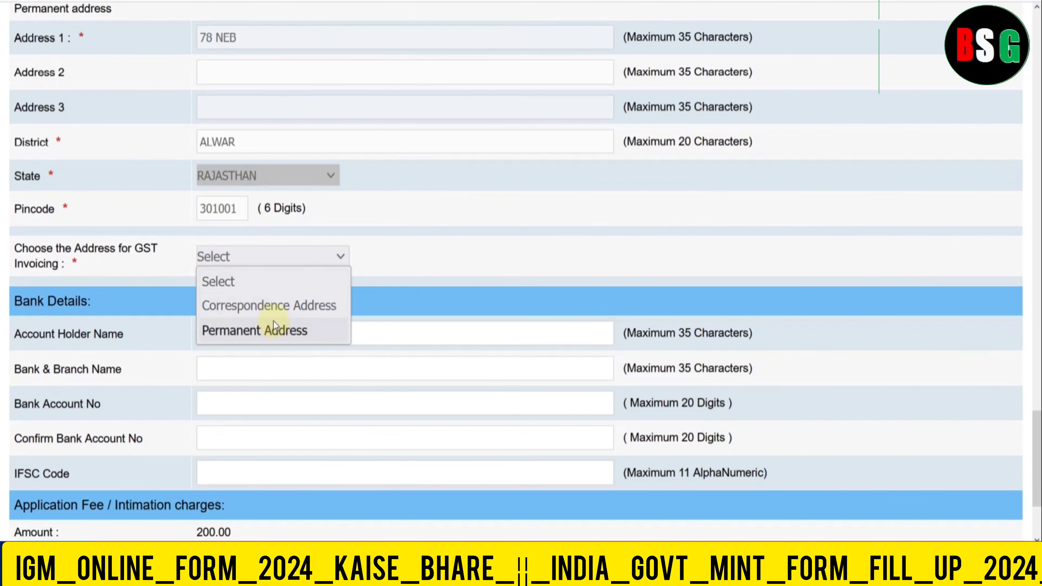
left_click(274, 330)
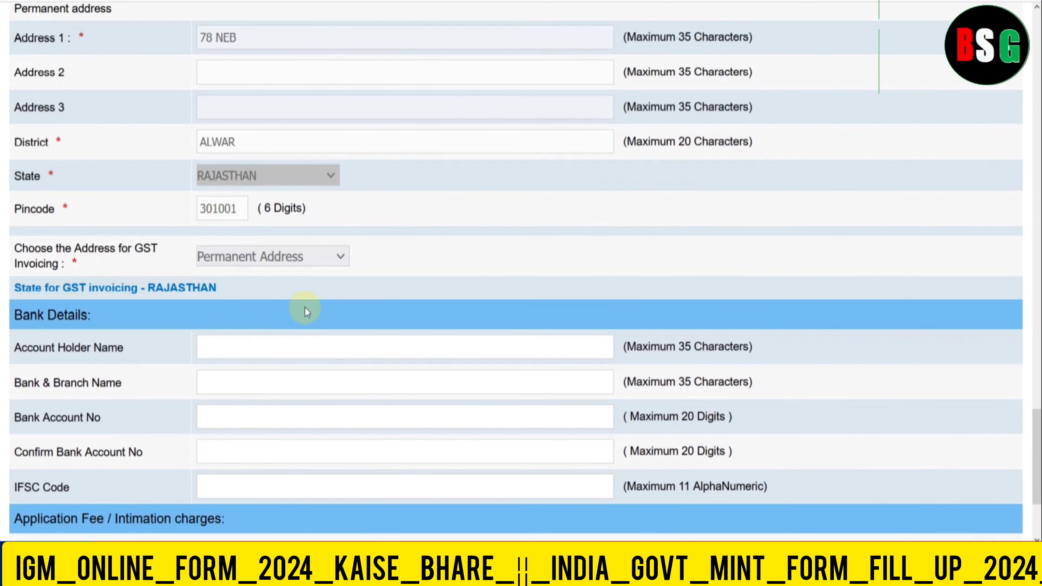
scroll(304, 308, "down", 2)
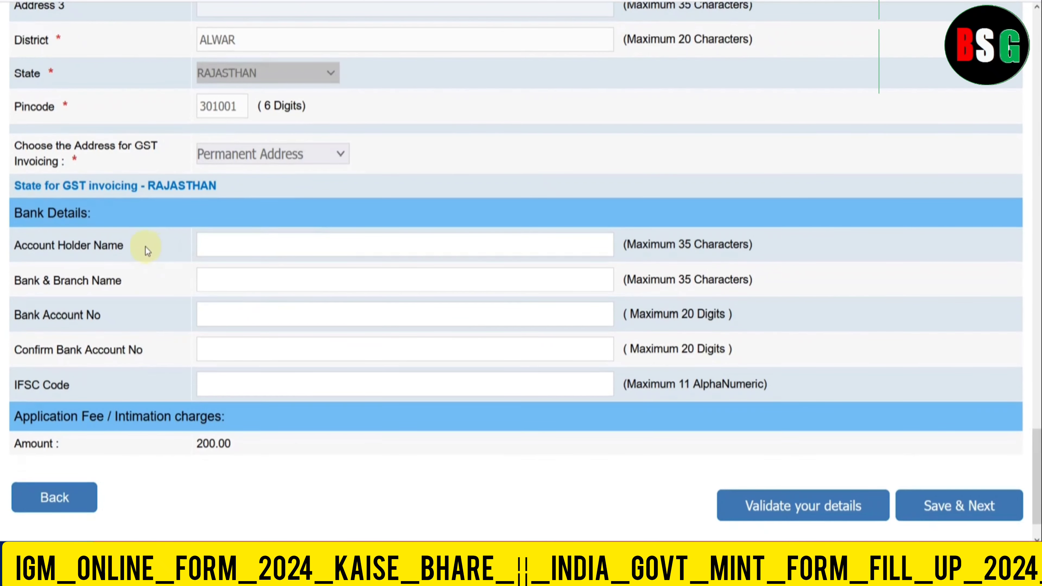
scroll(149, 246, "down", 1)
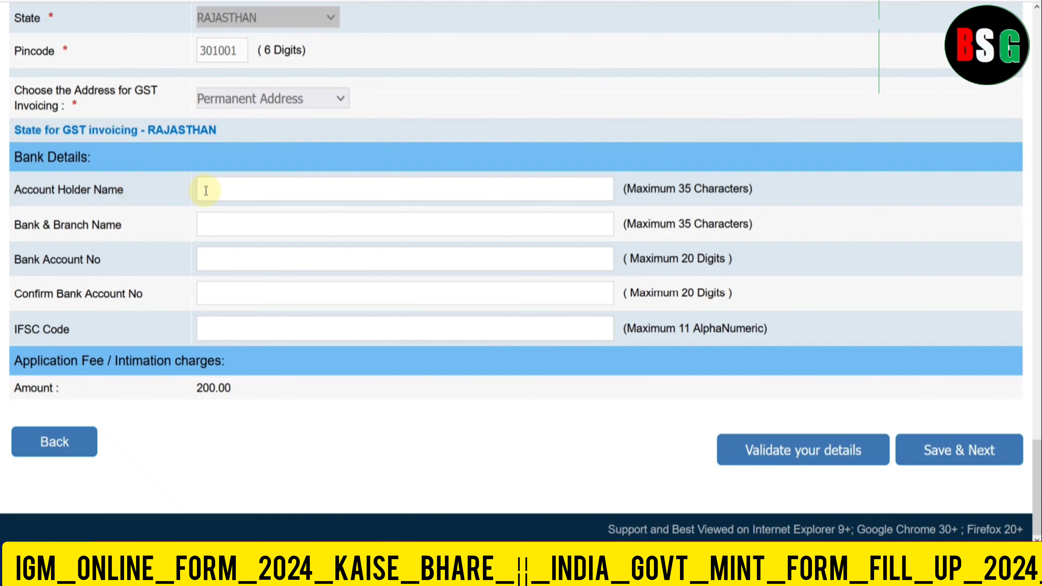
left_click(219, 224)
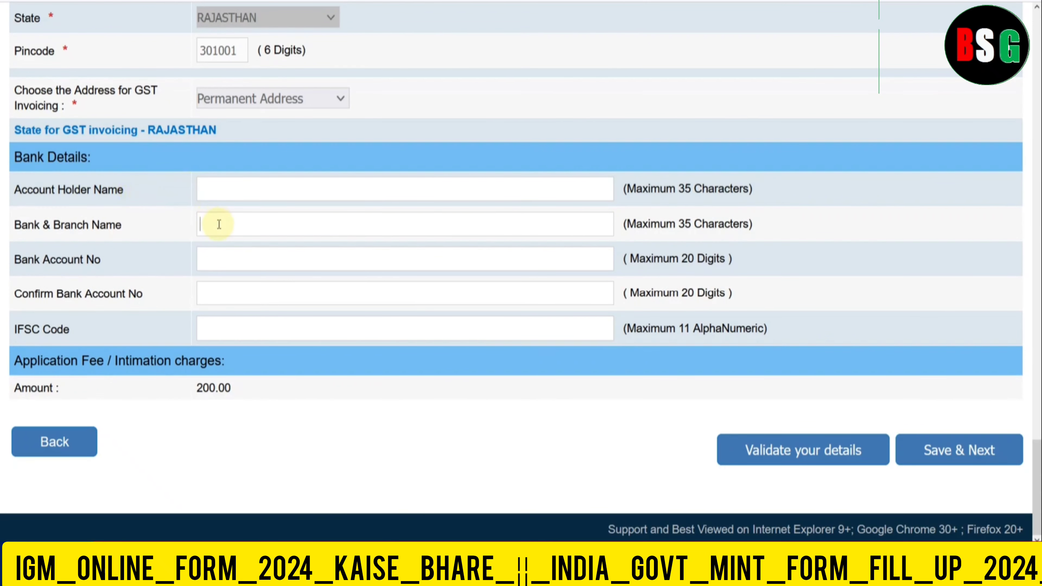
left_click(219, 324)
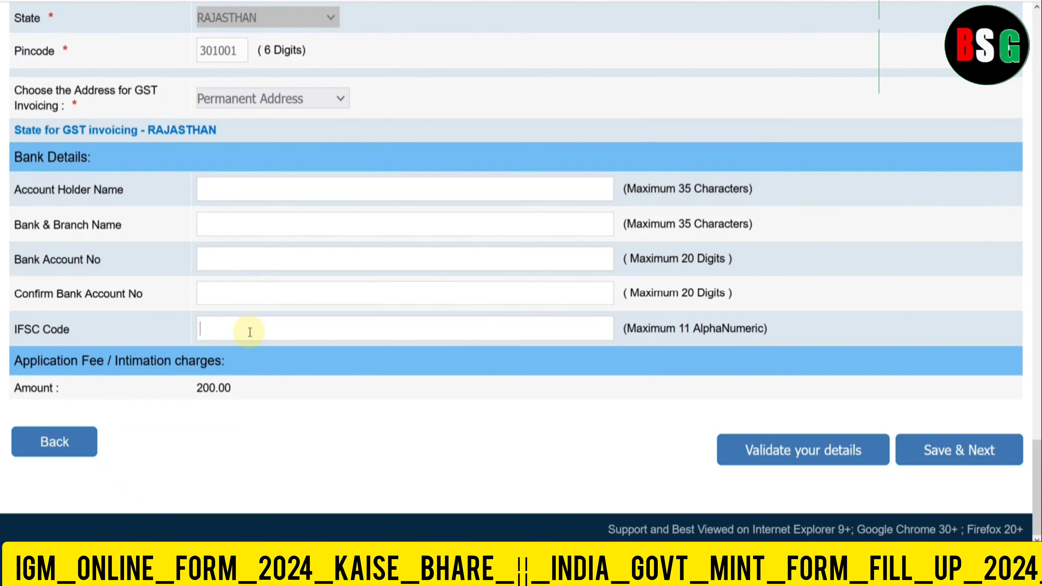
- Validate the details, review the bank-field errors, then save and continue to Educational Qualification
left_click(811, 465)
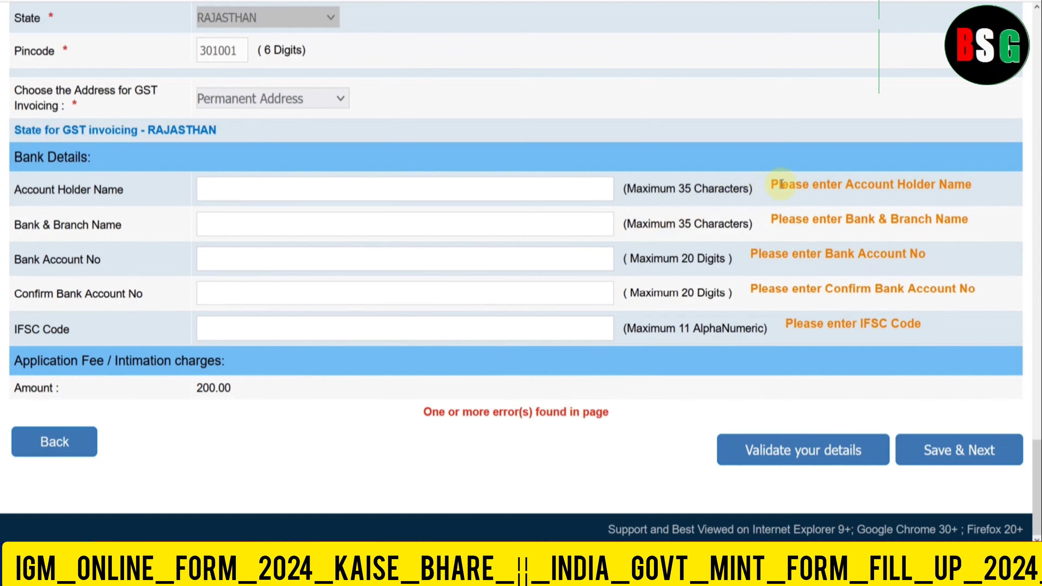
left_click(286, 195)
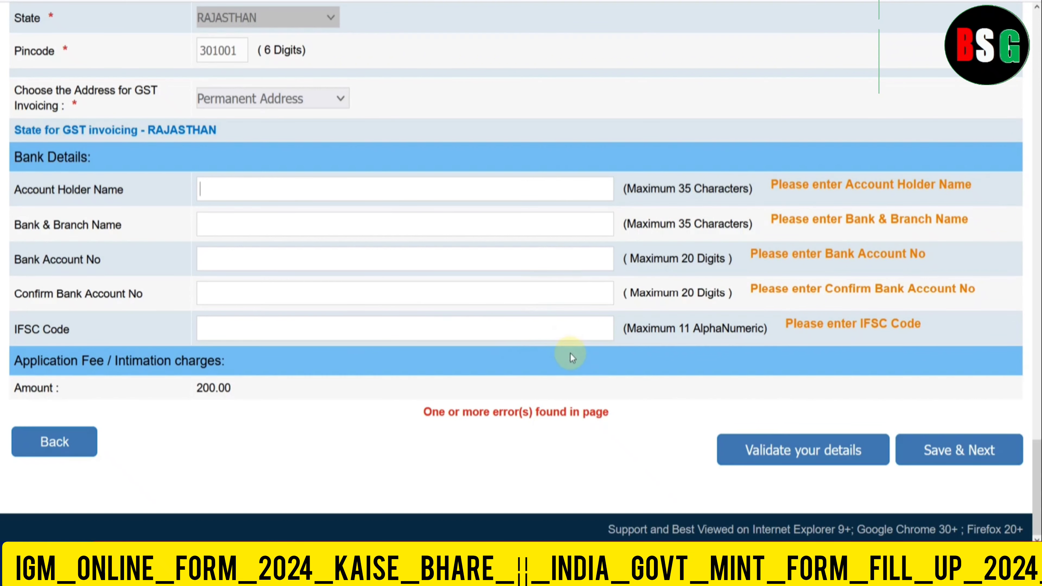
left_click(921, 452)
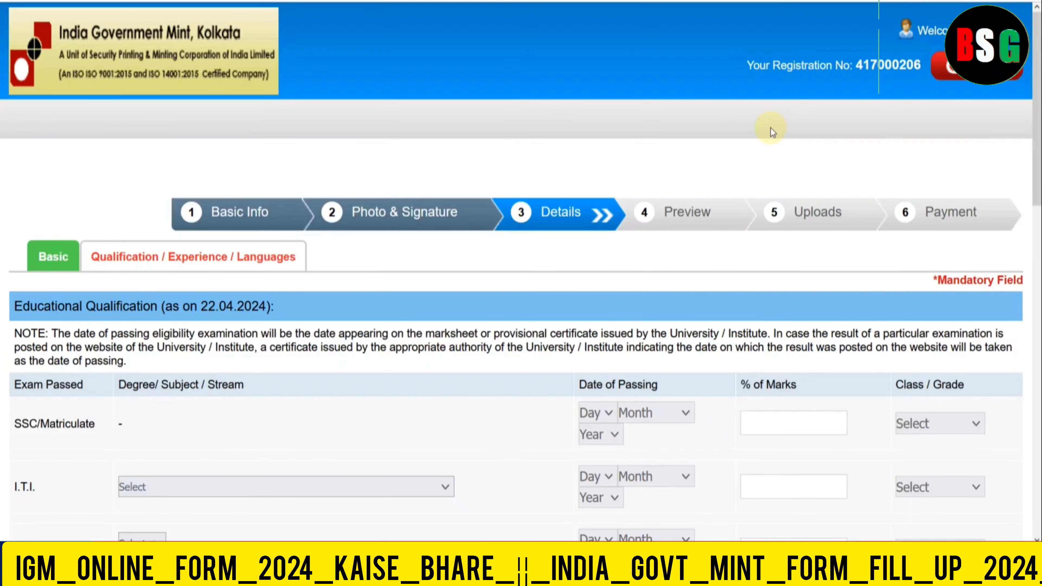
- Fill the SSC row: passed 09 August 2018, 80.00 marks, First Class
scroll(770, 128, "down", 5)
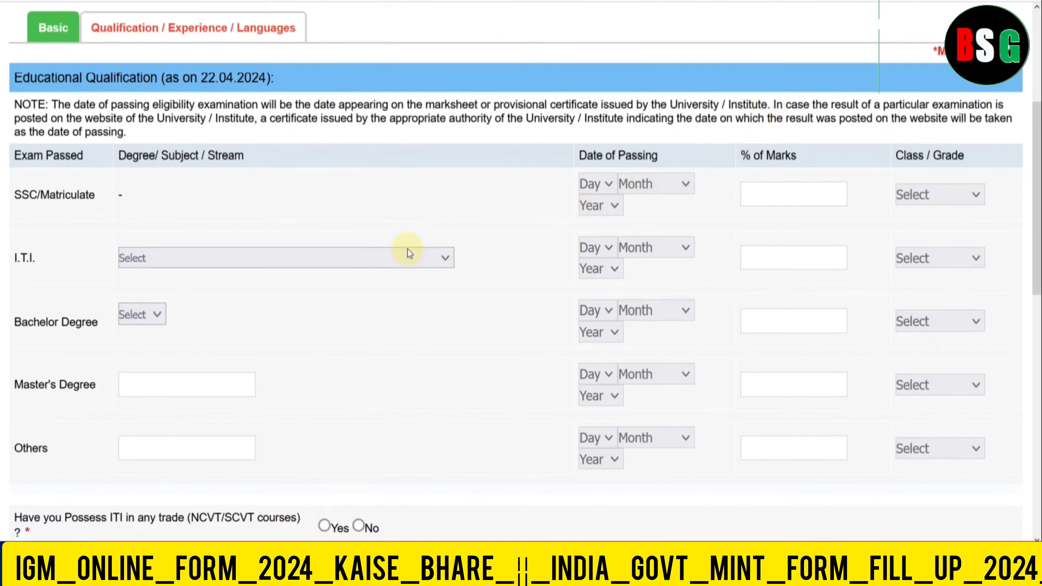
scroll(408, 253, "down", 2)
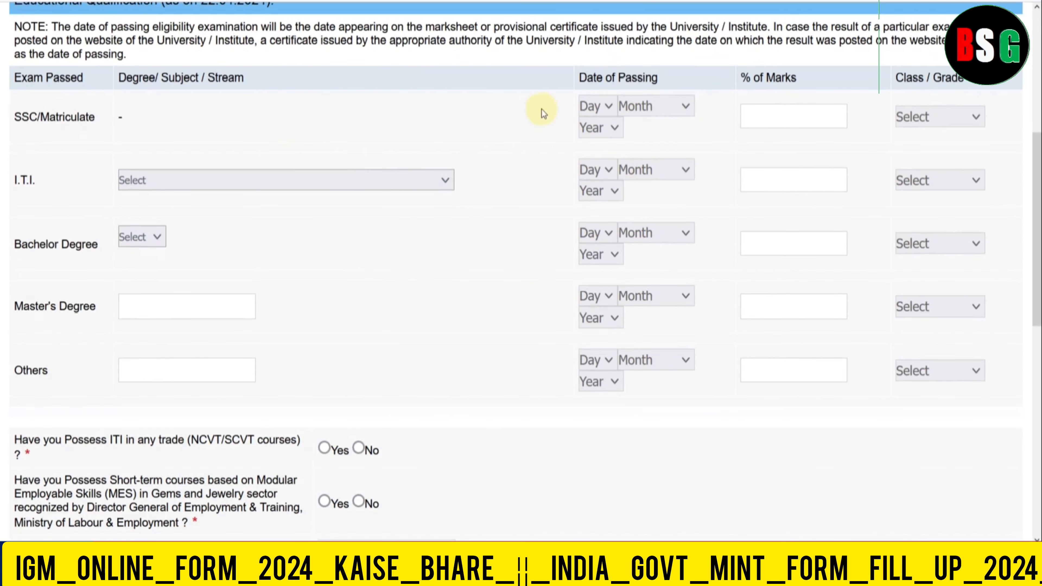
left_click(597, 107)
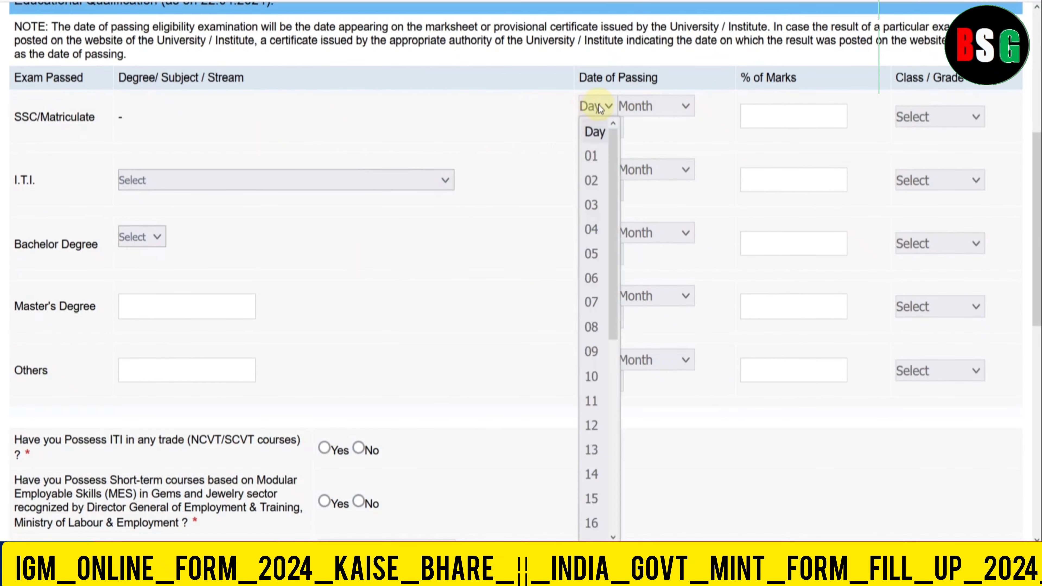
left_click(595, 349)
left_click(653, 111)
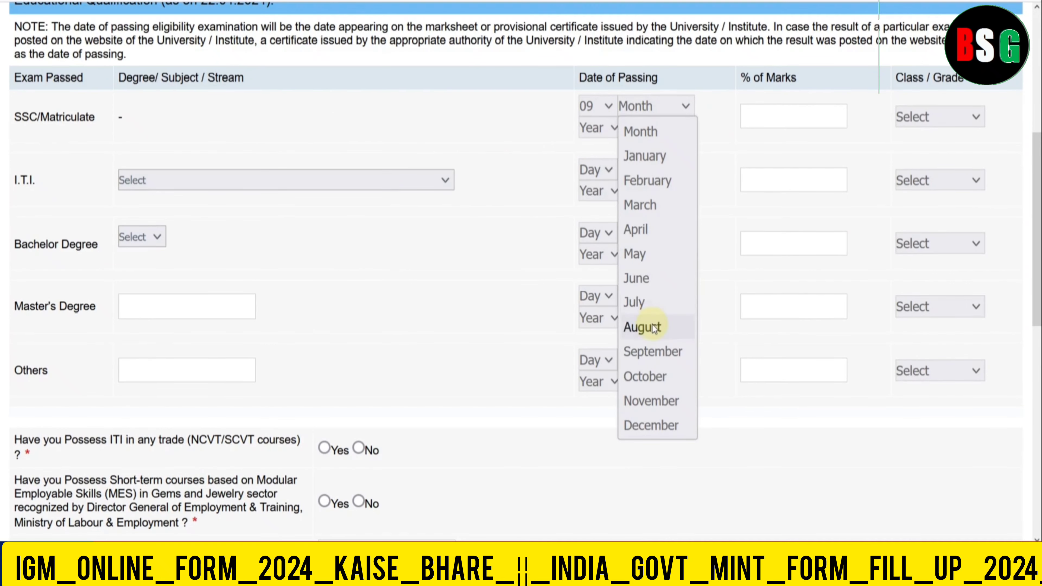
left_click(641, 327)
left_click(598, 133)
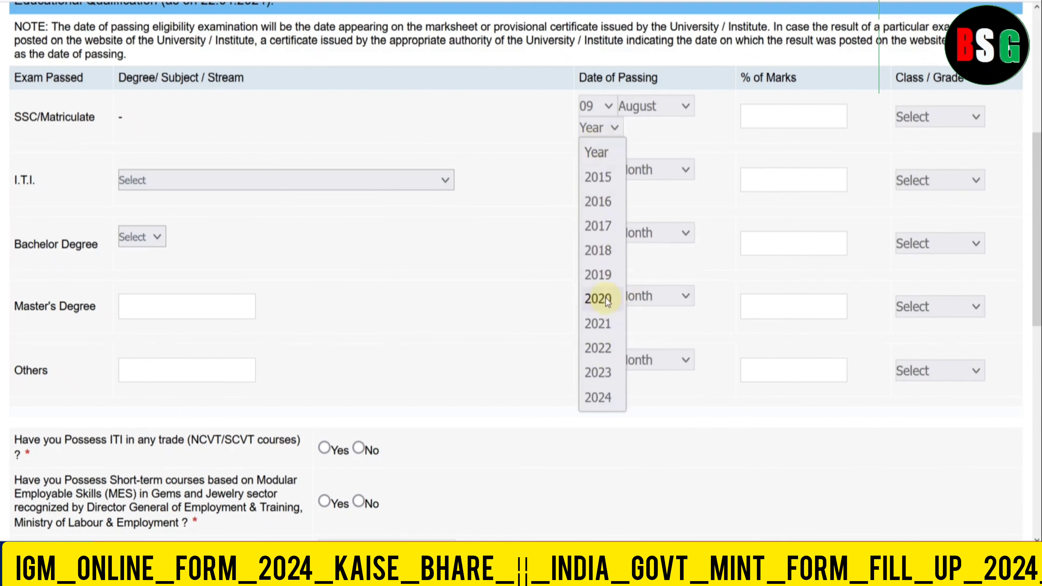
left_click(604, 252)
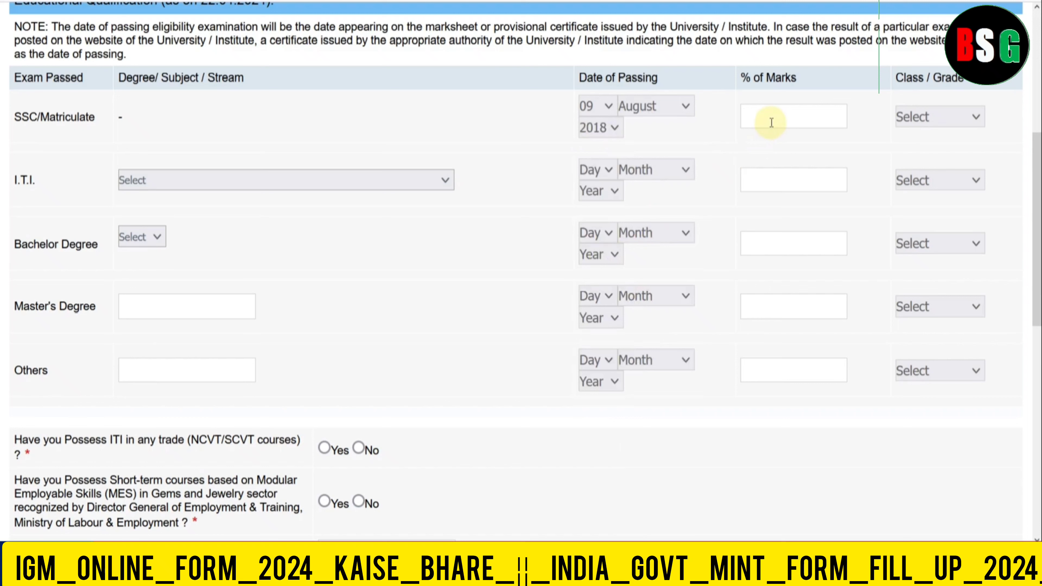
type("80.00")
left_click(905, 120)
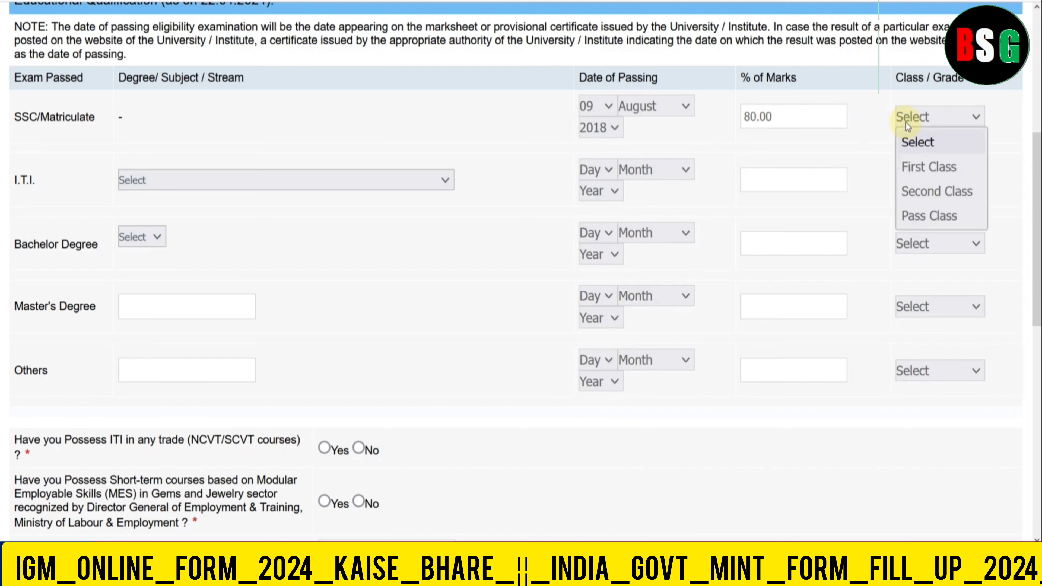
left_click(919, 169)
- Fill the I.T.I. row: full-time Goldsmith course, passed 27 September 2020, 72.00 marks, First Class
left_click(265, 182)
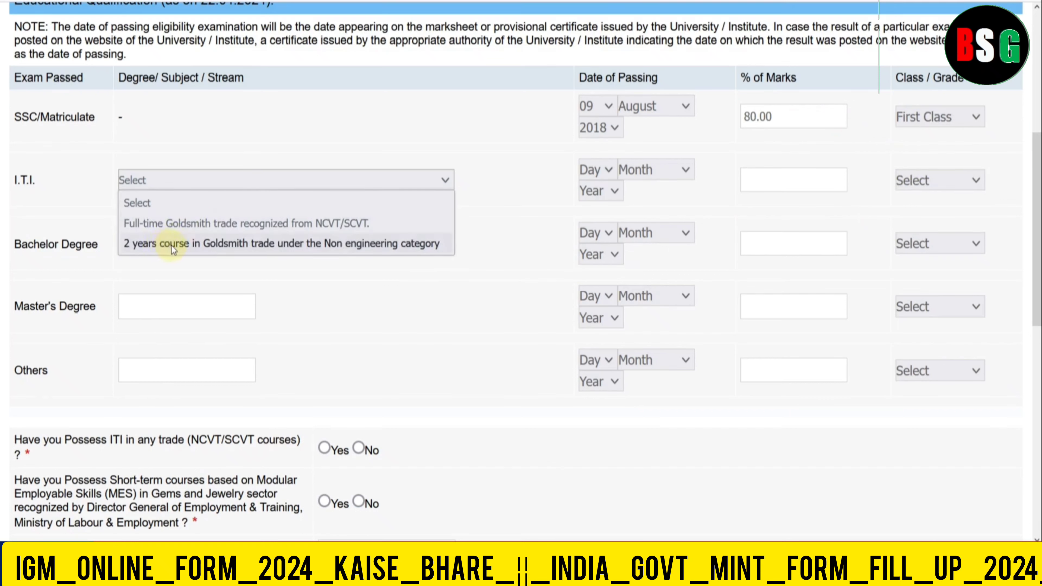
left_click(185, 229)
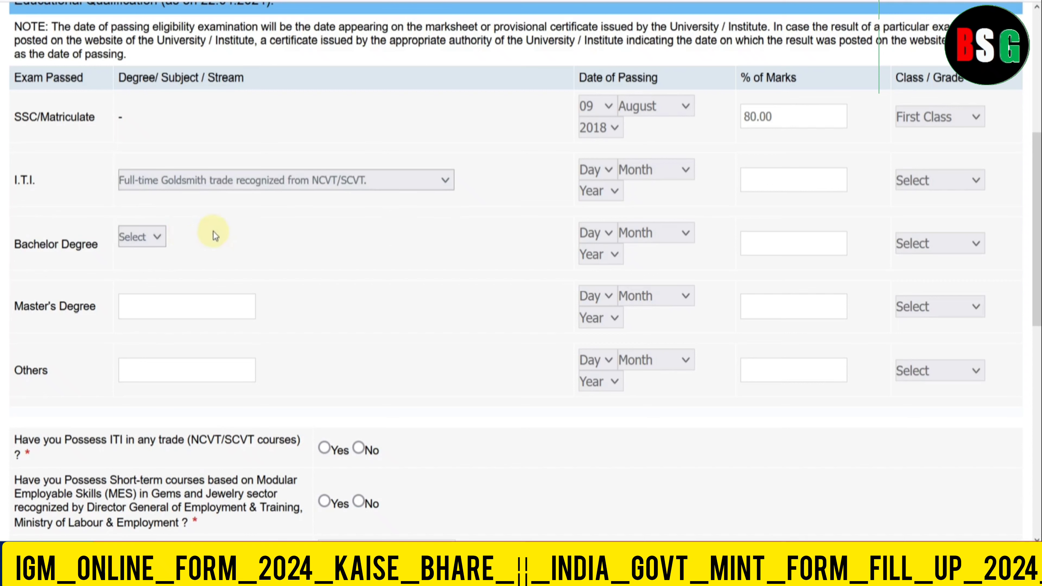
left_click(602, 170)
scroll(604, 427, "down", 4)
left_click(618, 337)
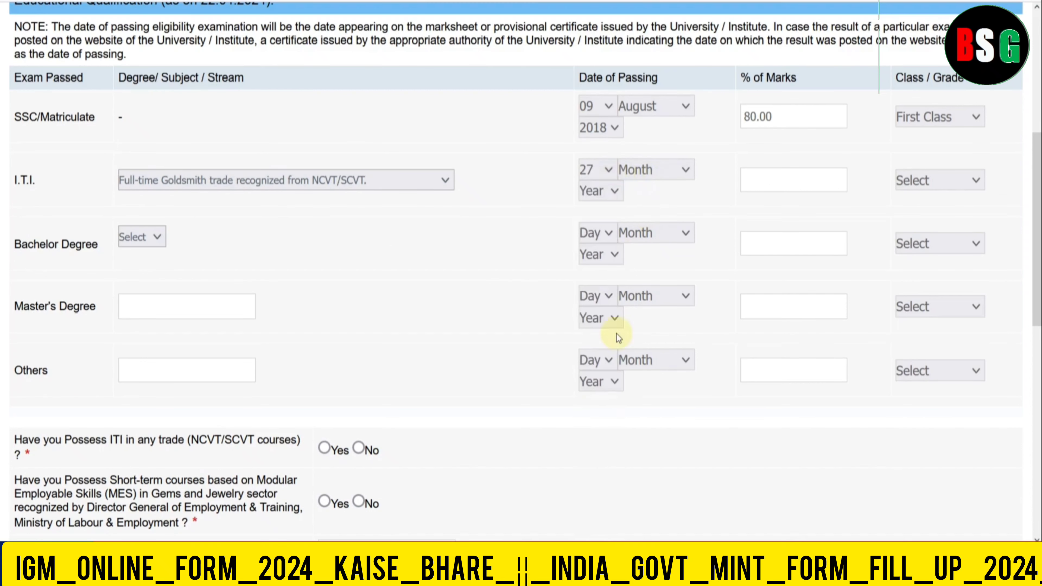
left_click(653, 170)
left_click(654, 423)
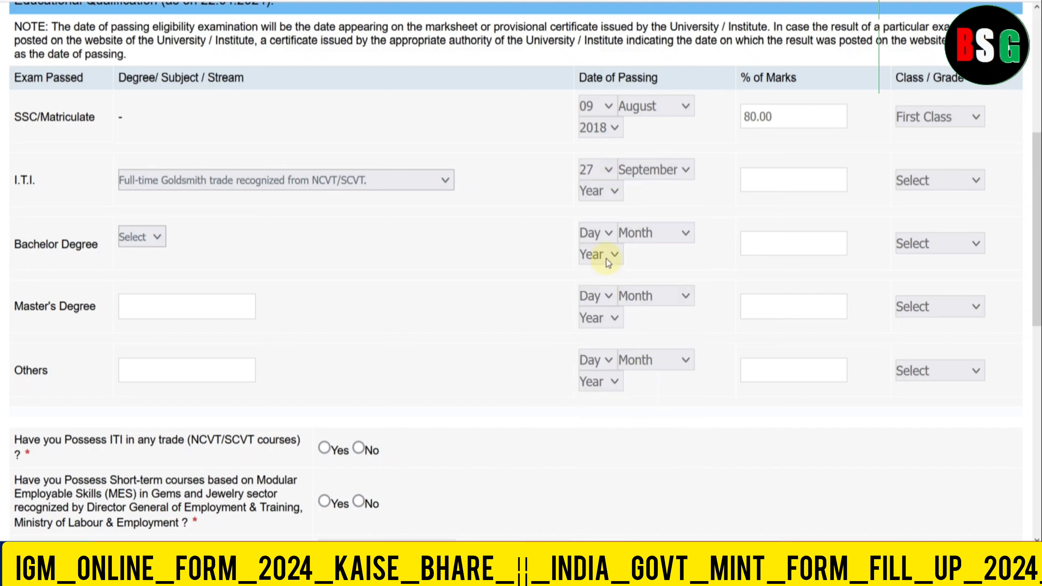
left_click(601, 200)
left_click(610, 361)
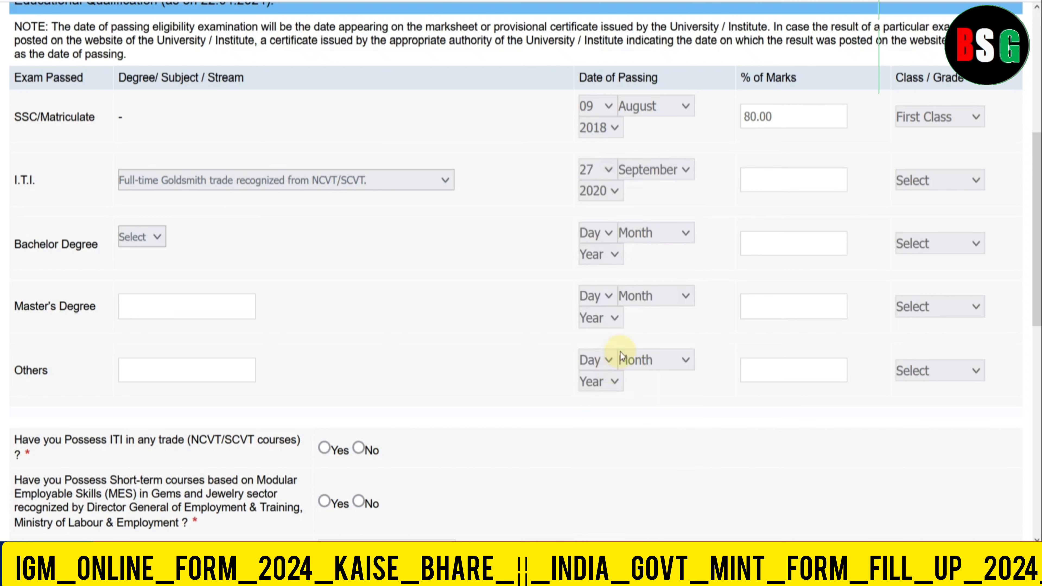
left_click(762, 188)
type("72.00")
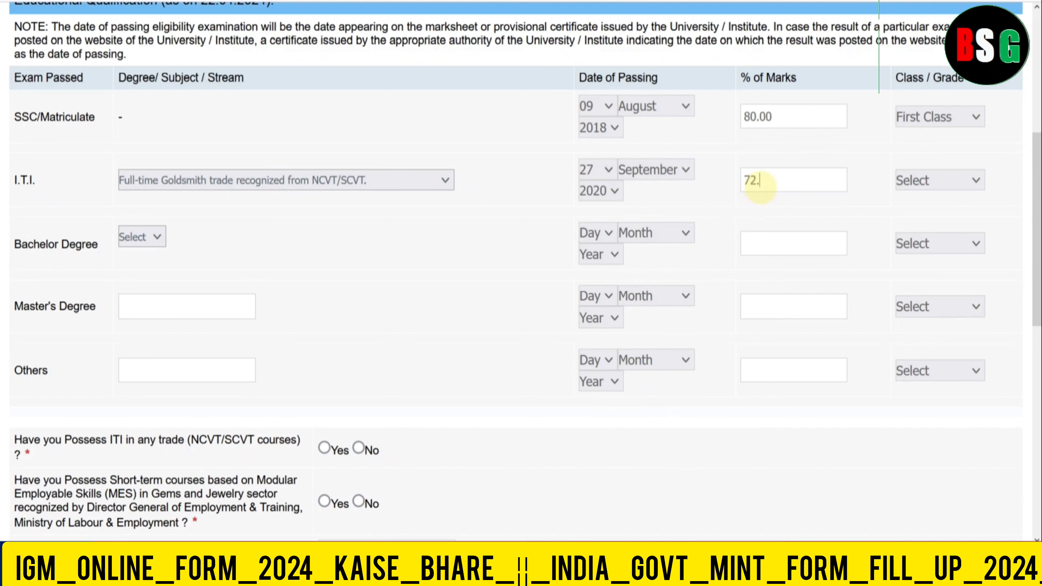
left_click(913, 182)
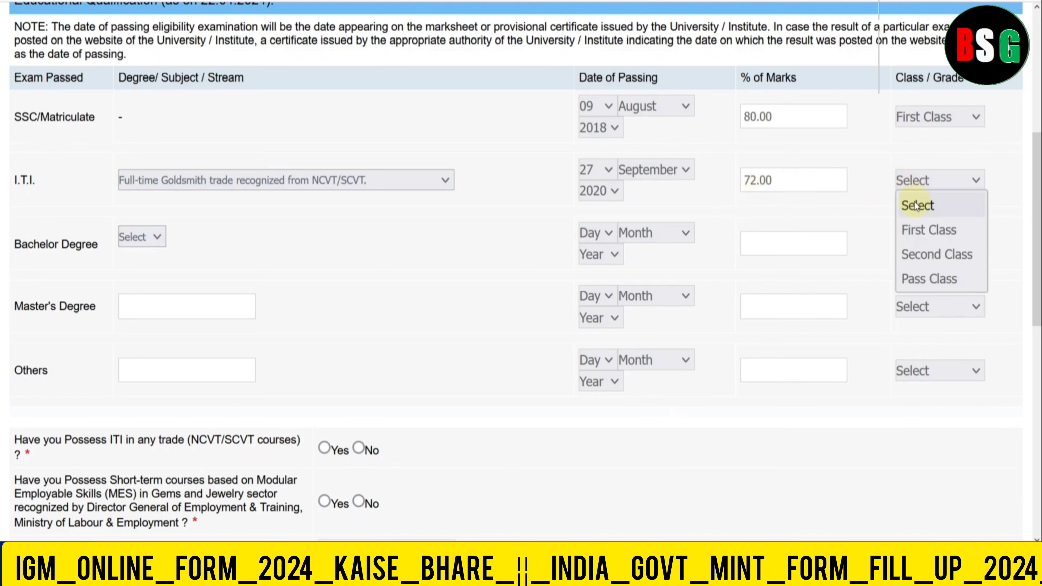
left_click(908, 229)
- Leave Bachelor Degree unchanged and answer Yes to the ITI trade and MES short-term course questions
scroll(491, 257, "down", 2)
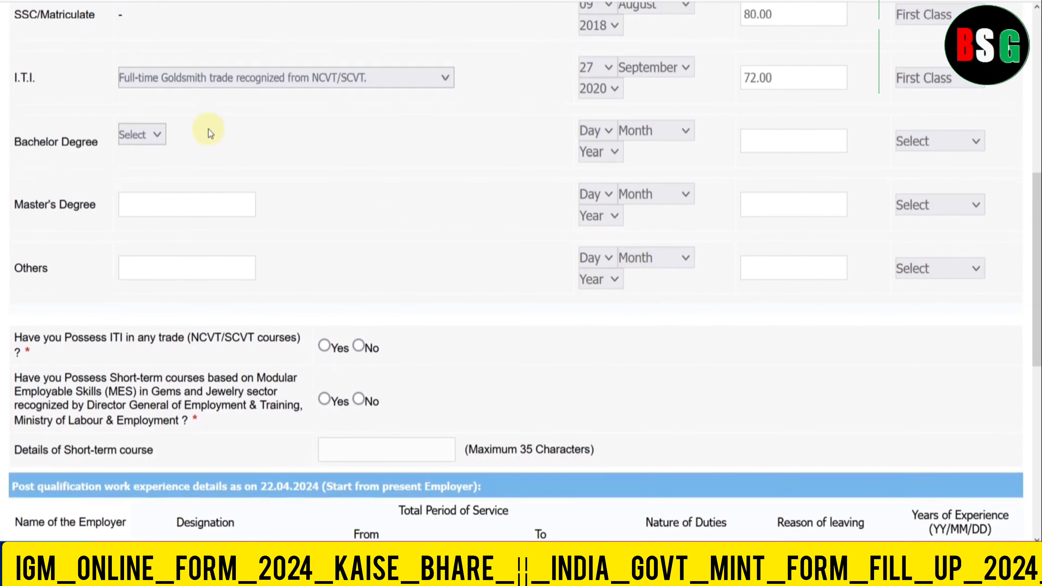
left_click(157, 135)
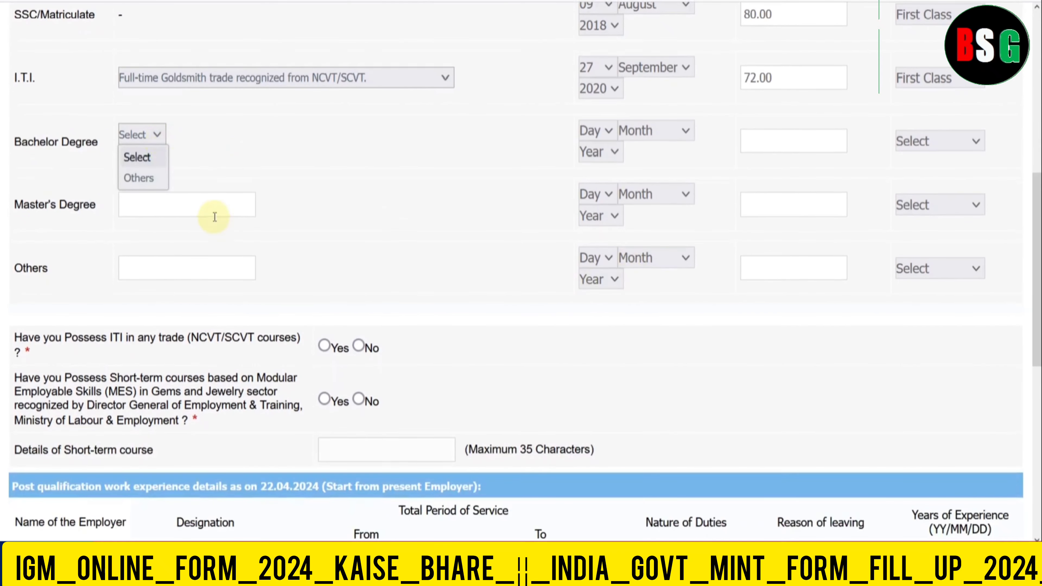
left_click(280, 207)
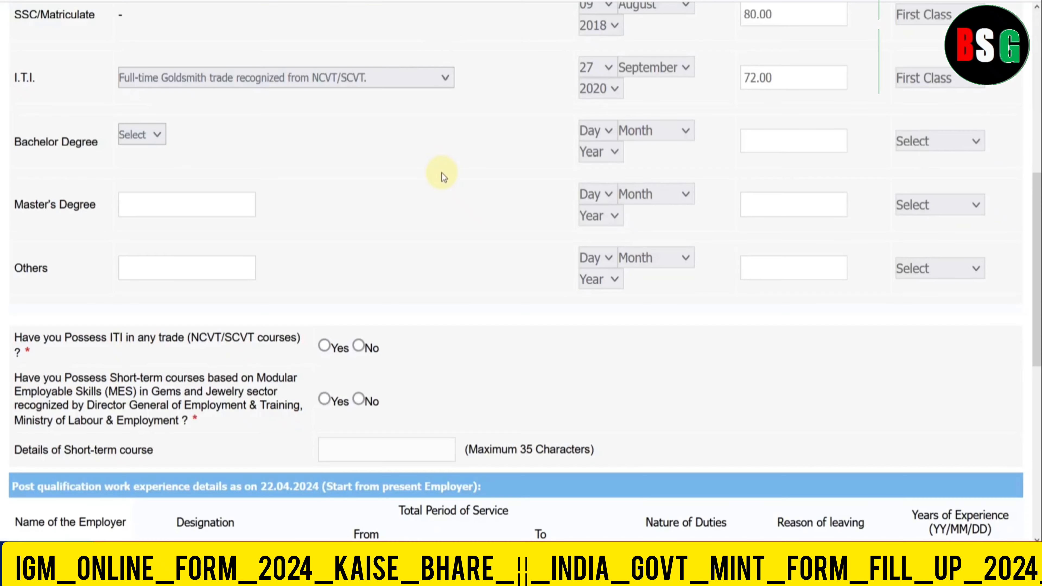
scroll(441, 172, "down", 2)
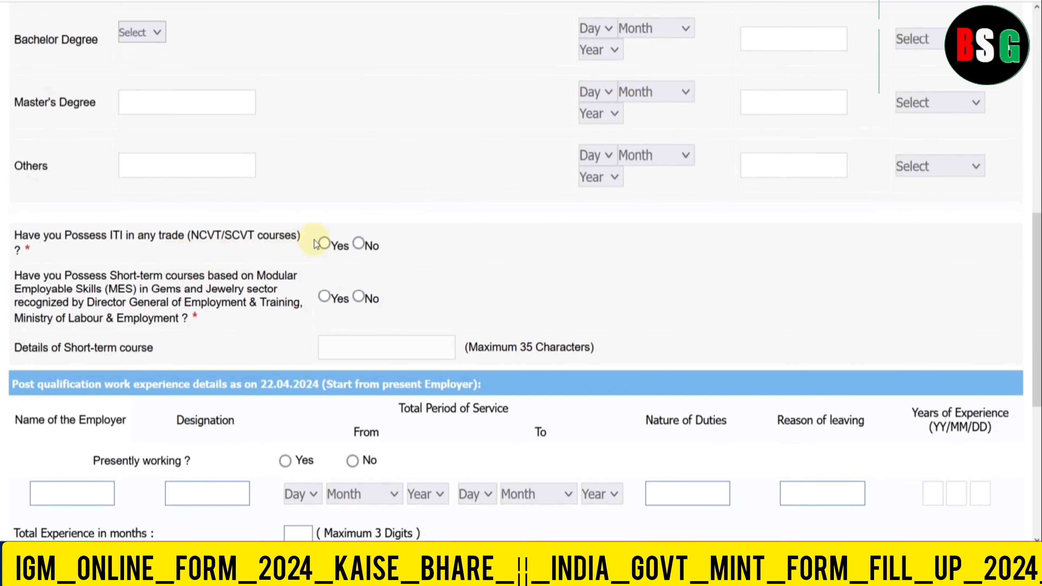
left_click(324, 243)
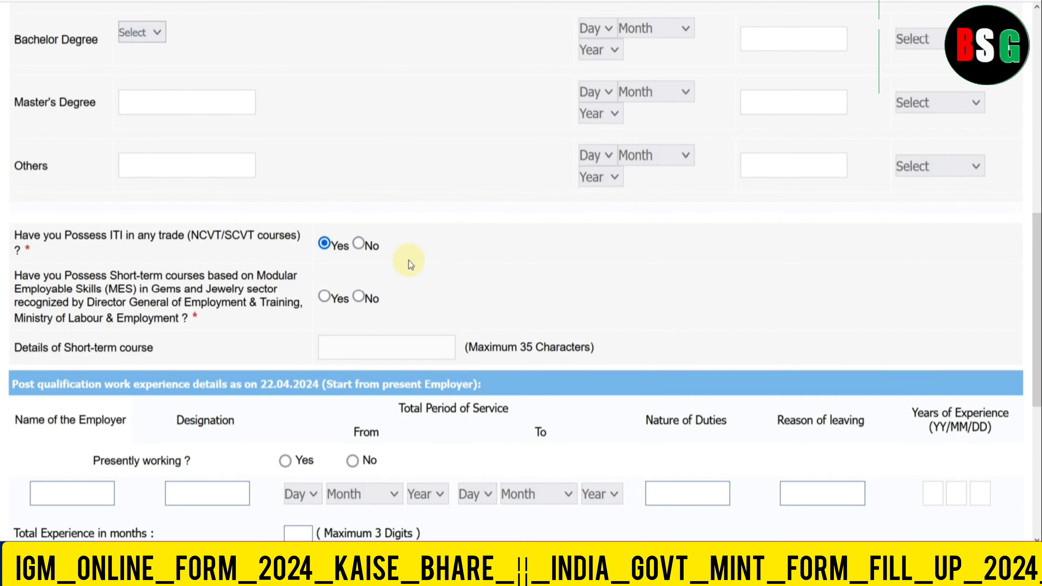
scroll(408, 260, "down", 2)
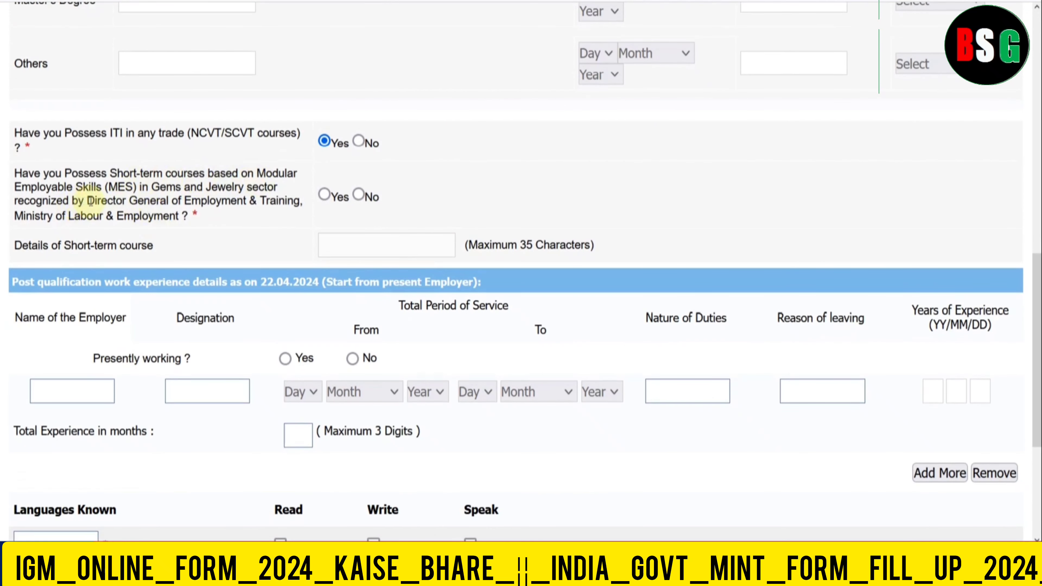
left_click(320, 199)
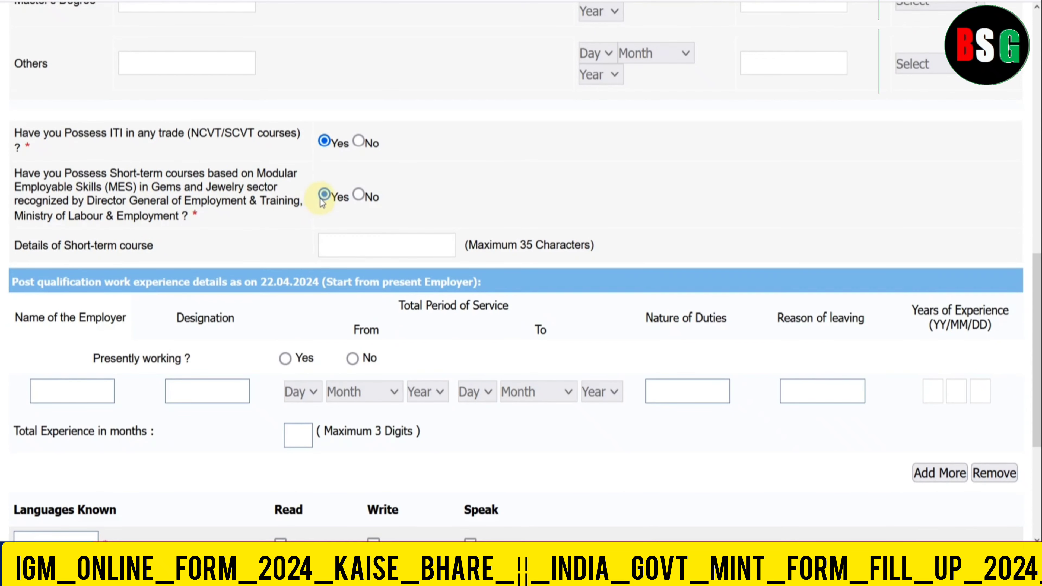
scroll(320, 199, "down", 2)
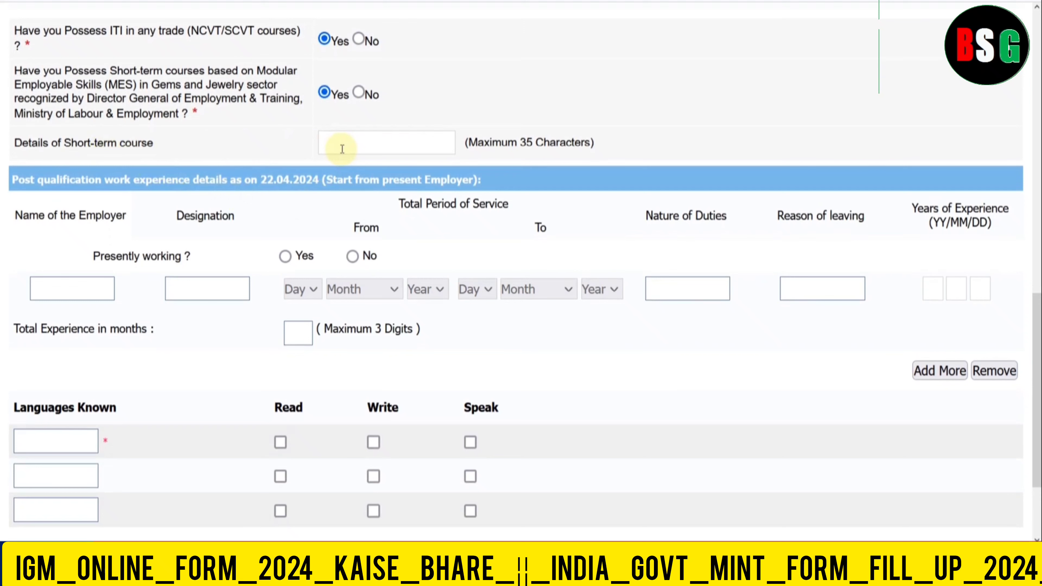
scroll(395, 195, "down", 3)
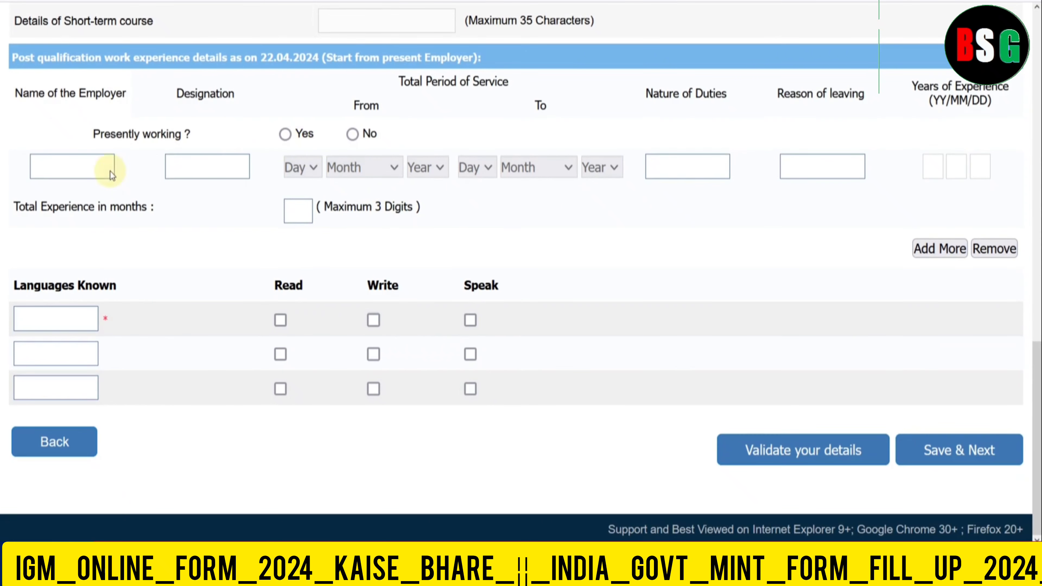
- Answer No to presently working, add HINDI as a known language, and save to the preview
left_click(352, 134)
left_click(69, 318)
type("H")
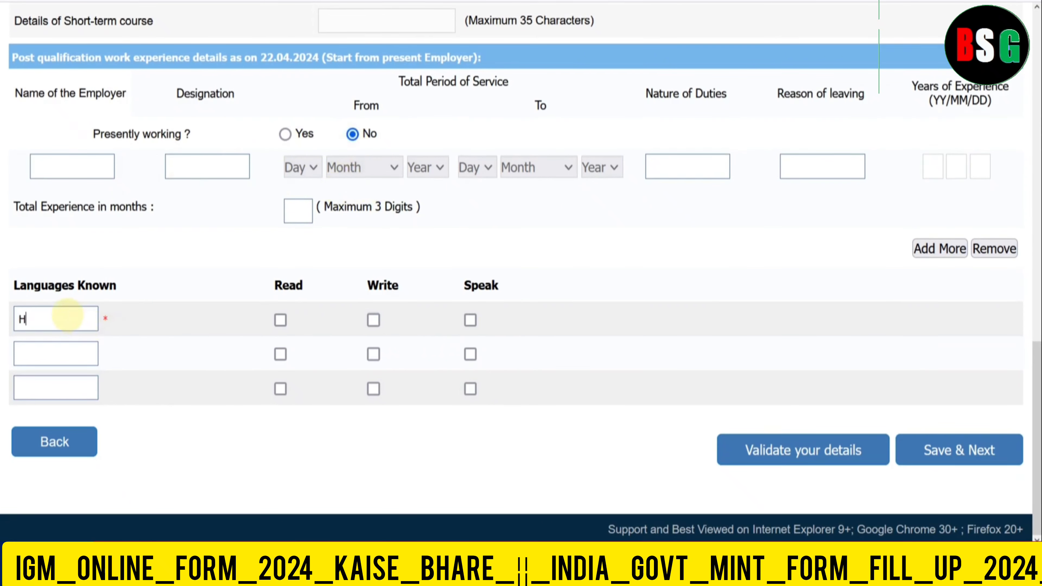
type("INDI")
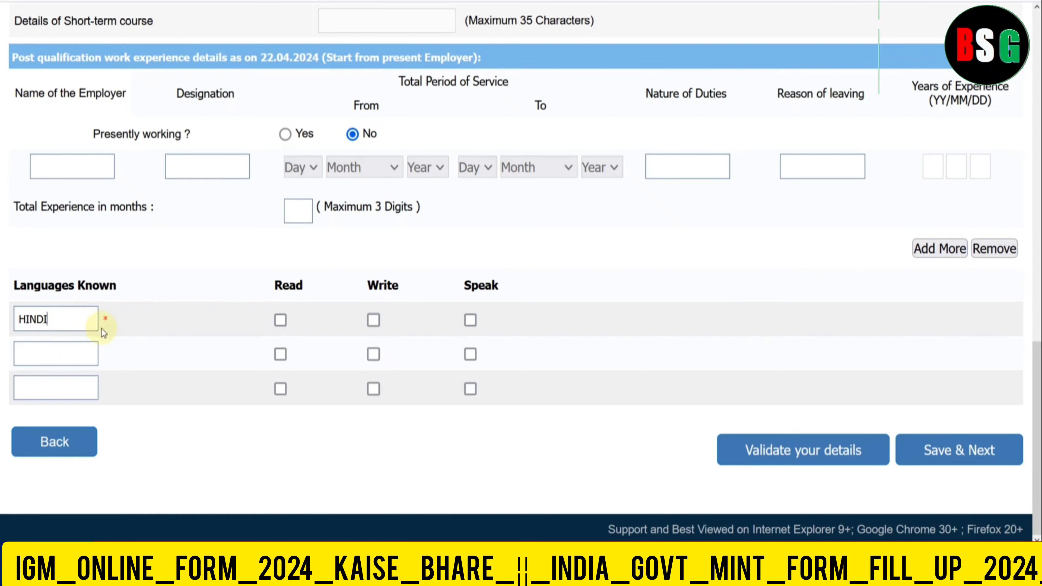
left_click(278, 324)
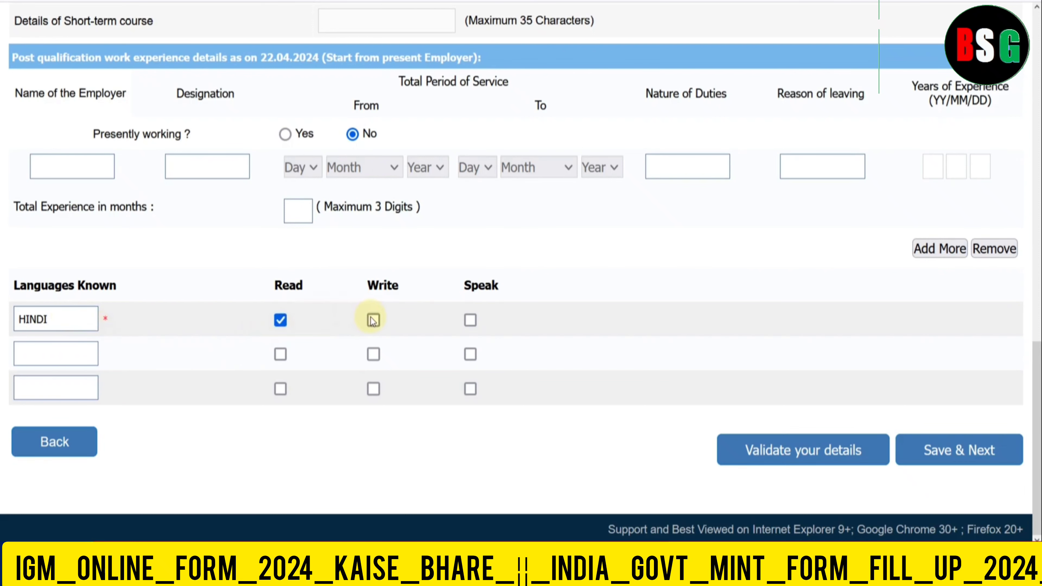
left_click(799, 455)
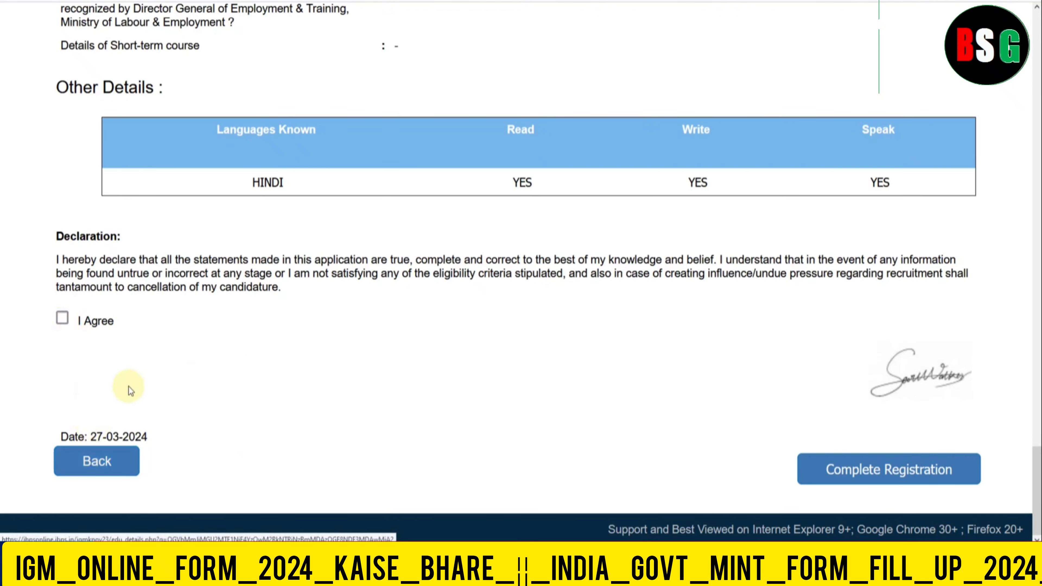
- Tick I Agree on the declaration, click Complete Registration and confirm both warning dialogs
left_click(63, 319)
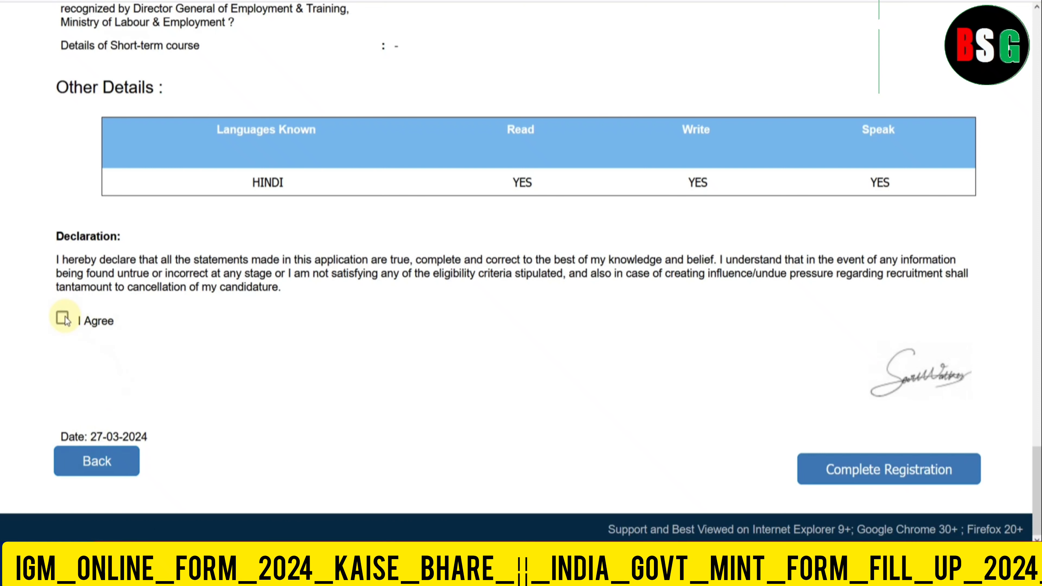
left_click(861, 469)
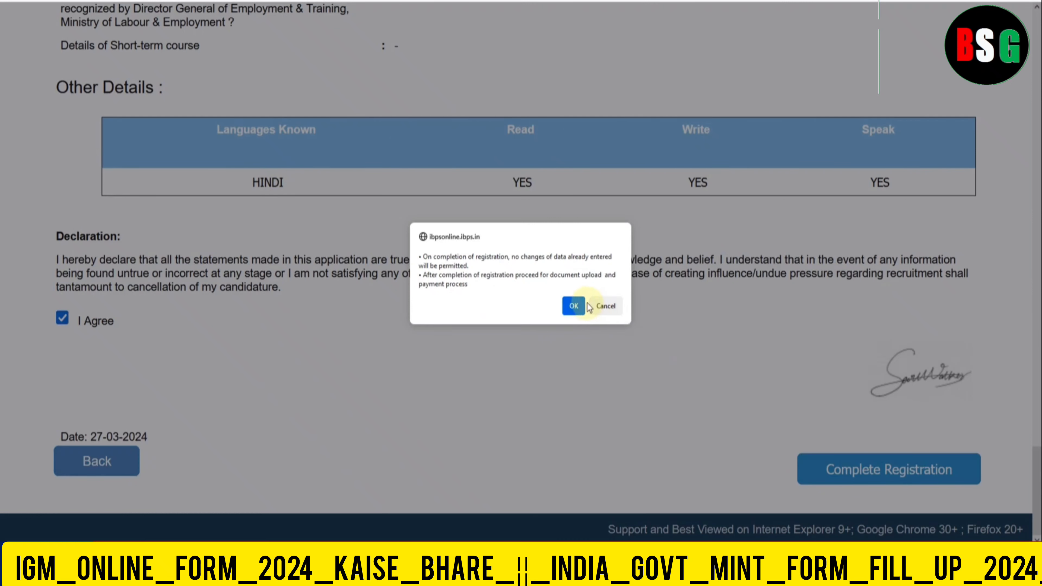
left_click(570, 307)
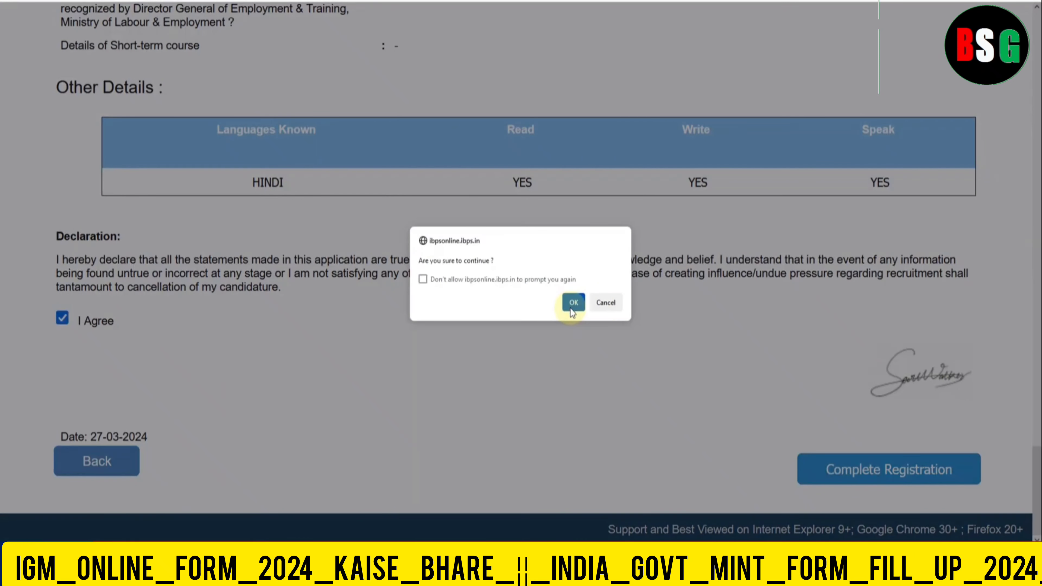
left_click(572, 307)
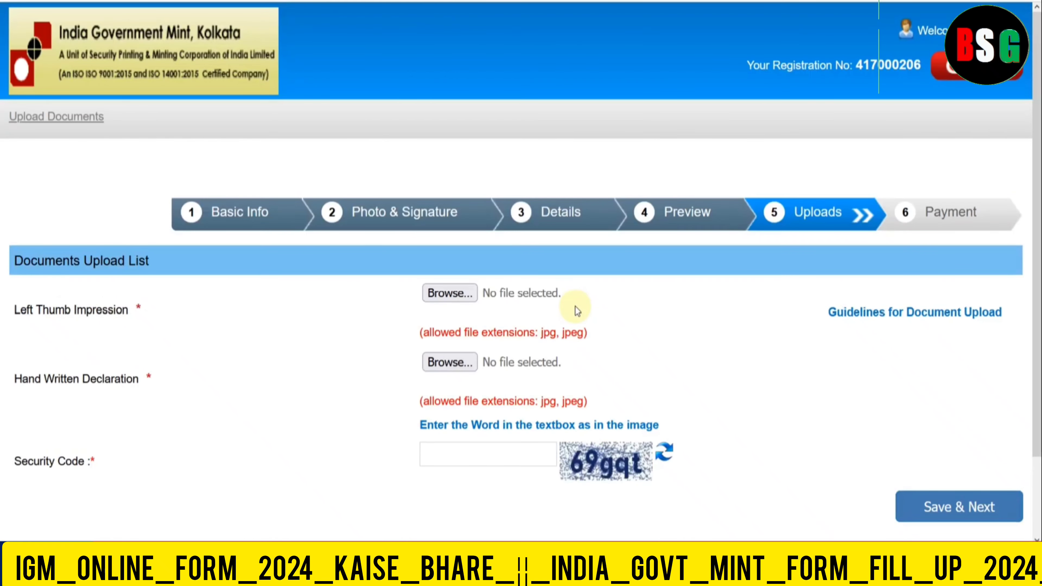
- Attach LEFT1.jpg as the left thumb impression and accept its preview
scroll(250, 258, "down", 3)
left_click(448, 210)
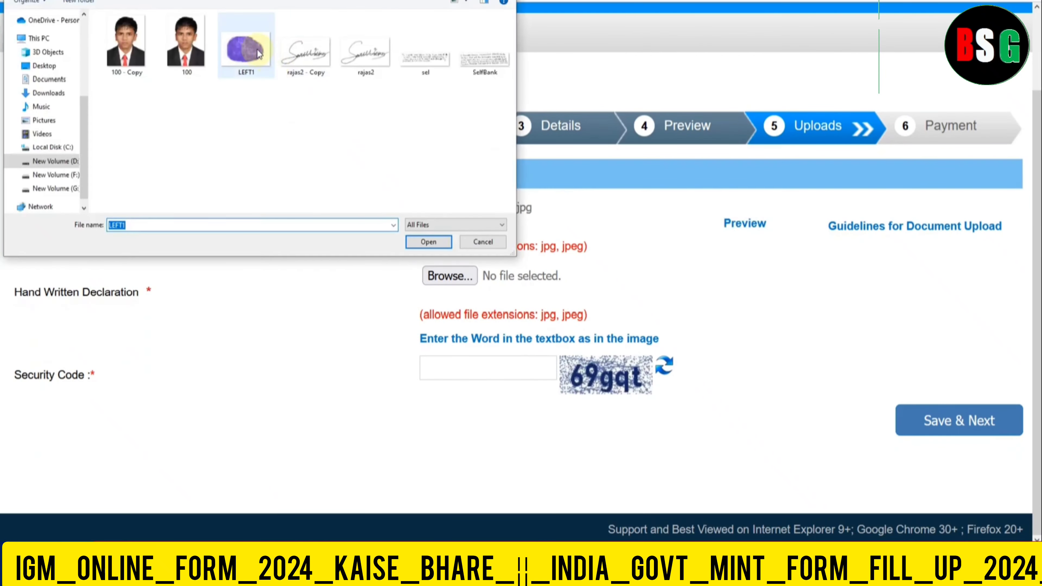
double_click(246, 45)
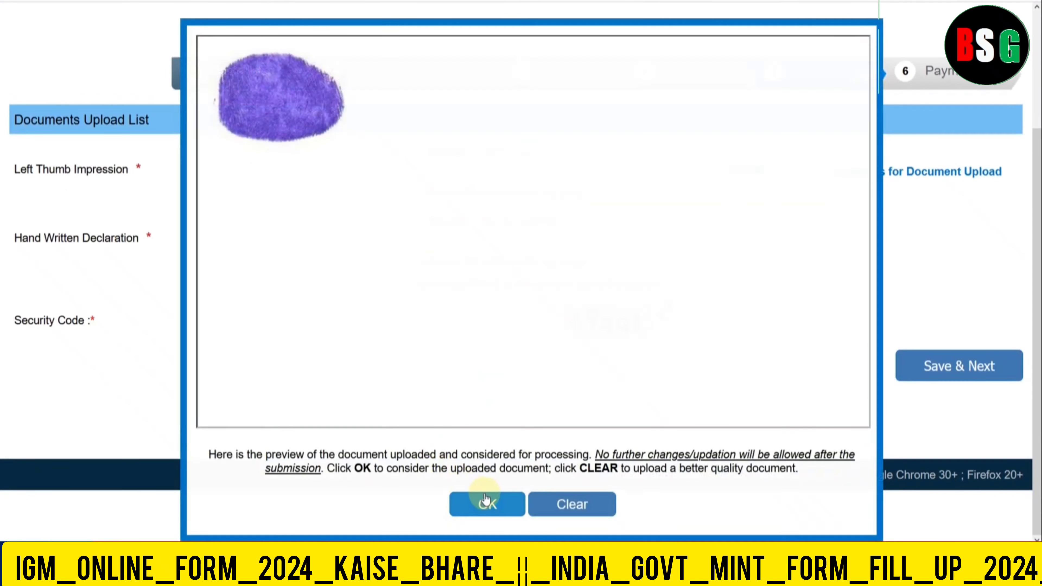
left_click(485, 499)
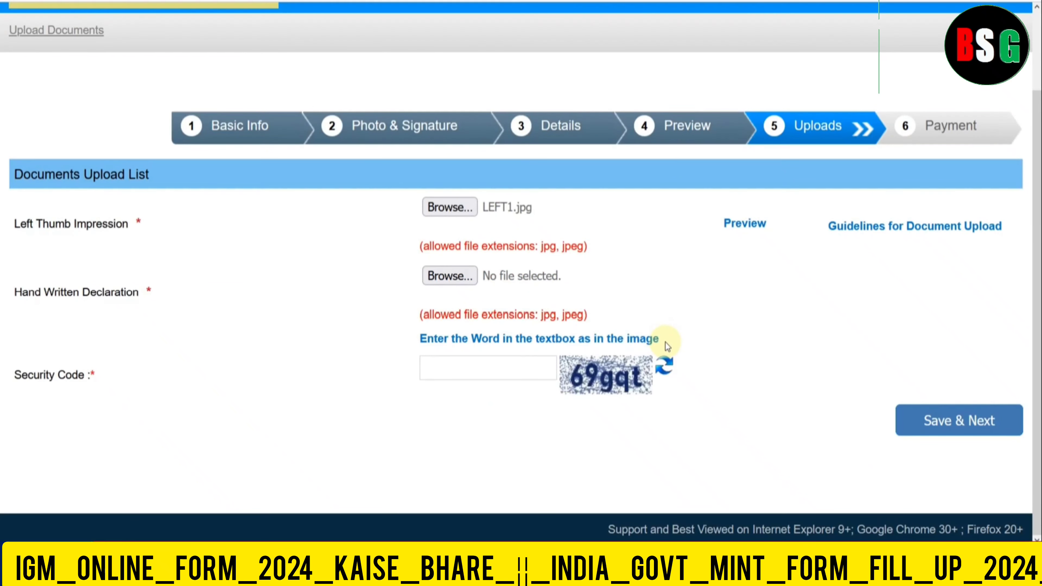
- Review the upload guidelines, noting the English and black ink requirements and sample declaration wording
scroll(665, 342, "up", 3)
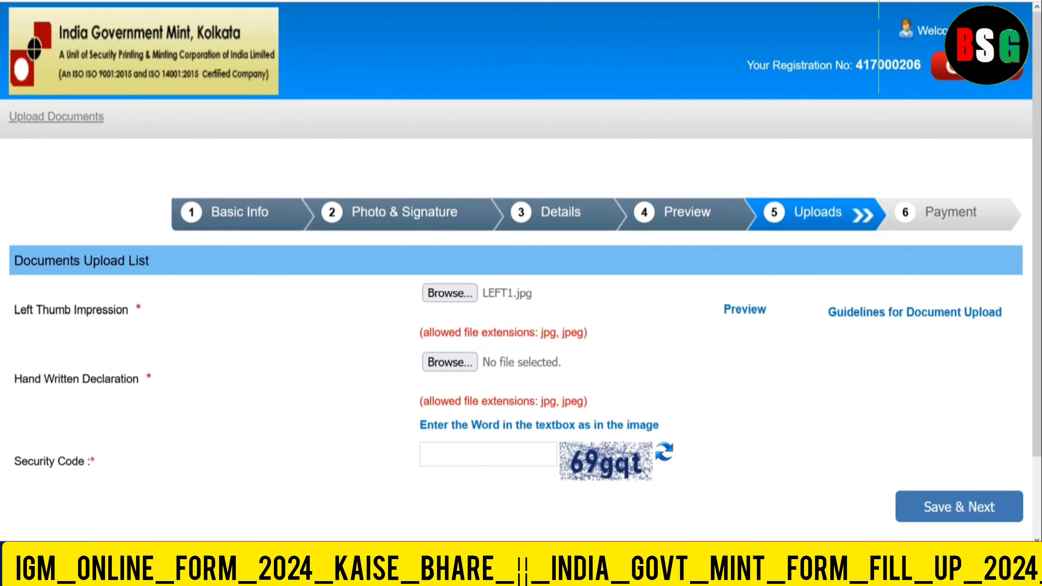
left_click(563, 0)
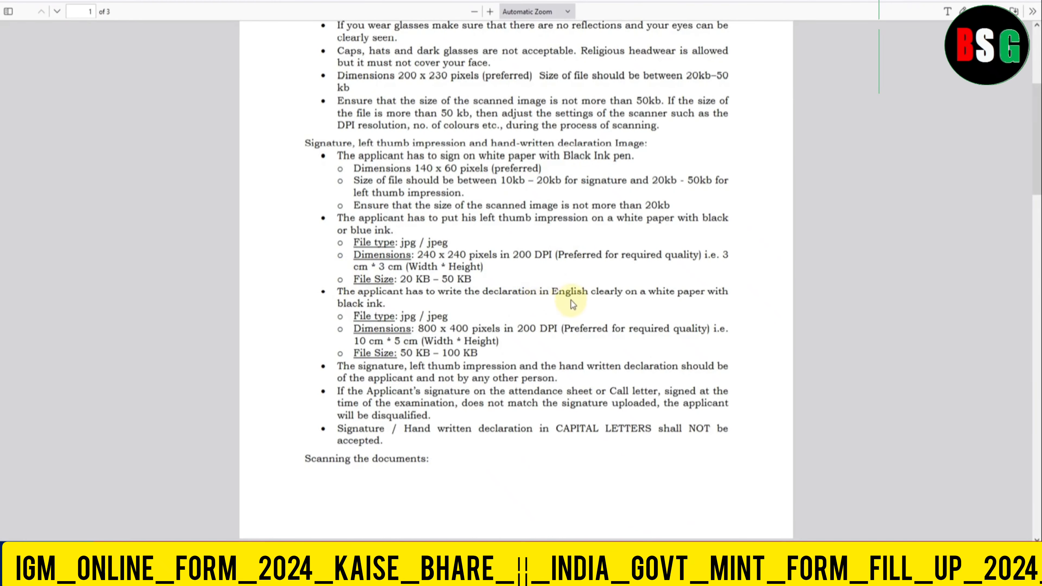
left_click_drag(558, 292, 587, 292)
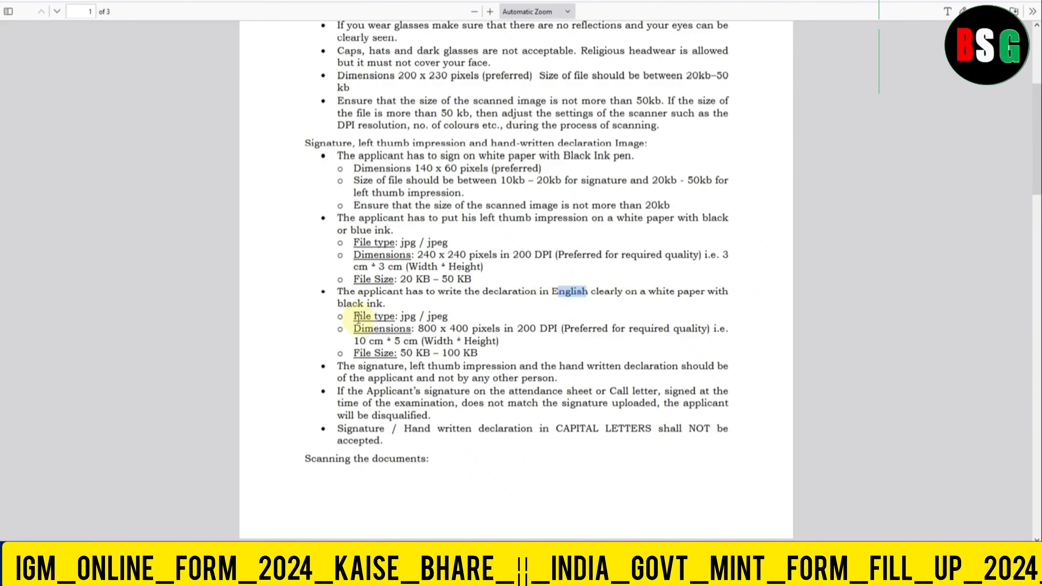
left_click_drag(352, 303, 367, 304)
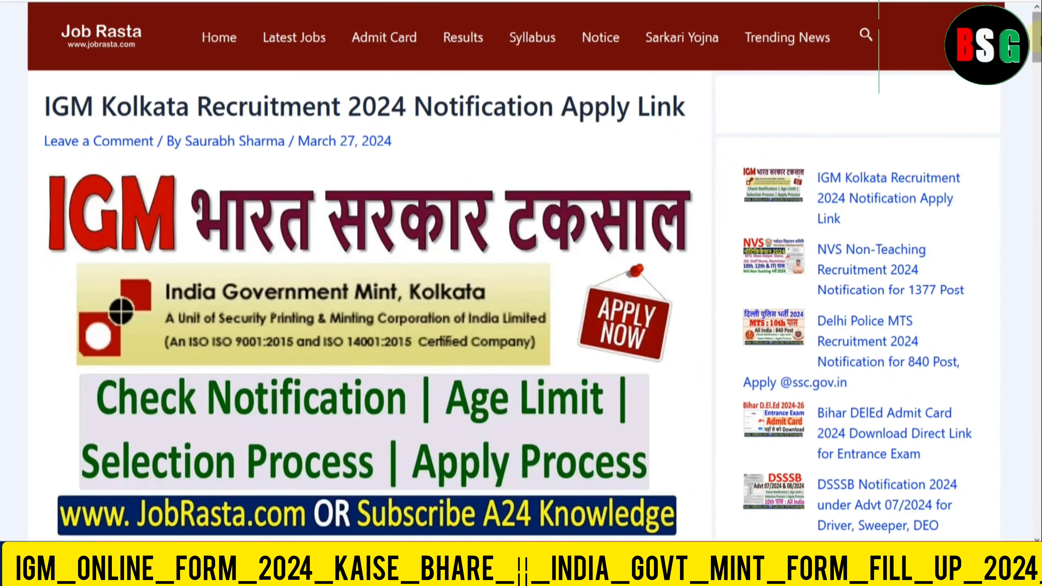
left_click_drag(1035, 41, 1037, 365)
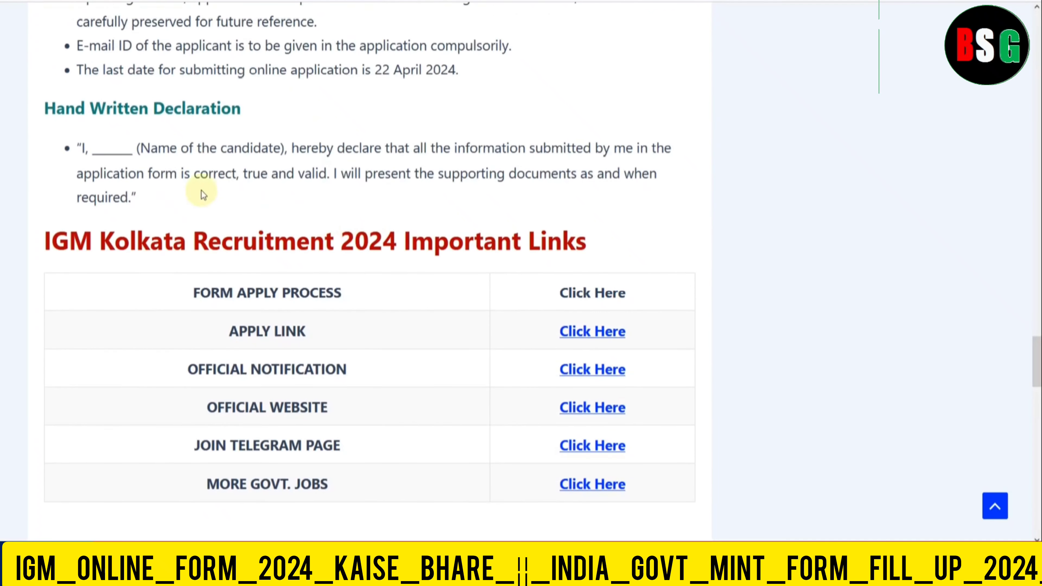
left_click_drag(82, 148, 145, 197)
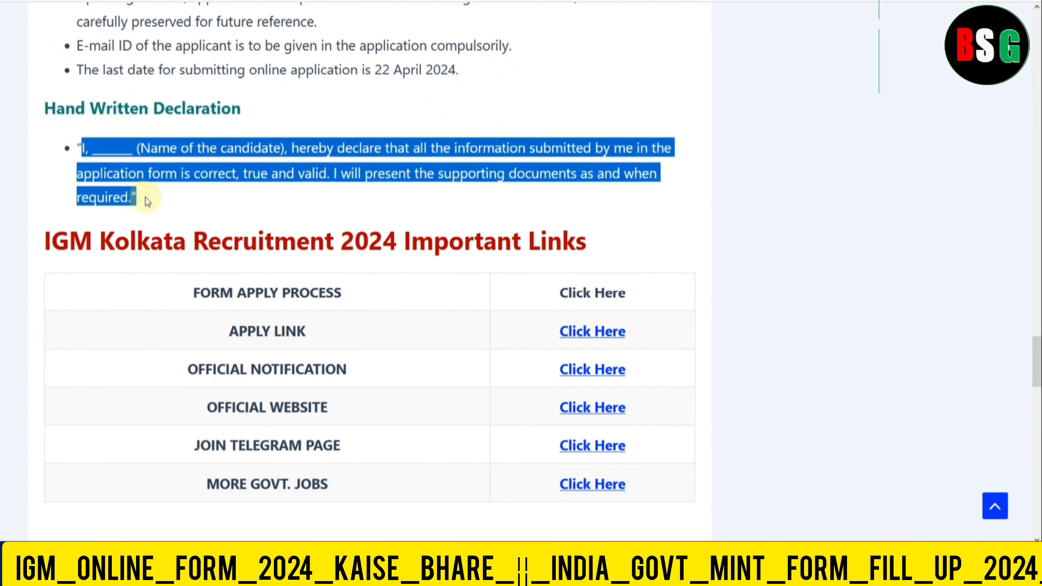
left_click(192, 201)
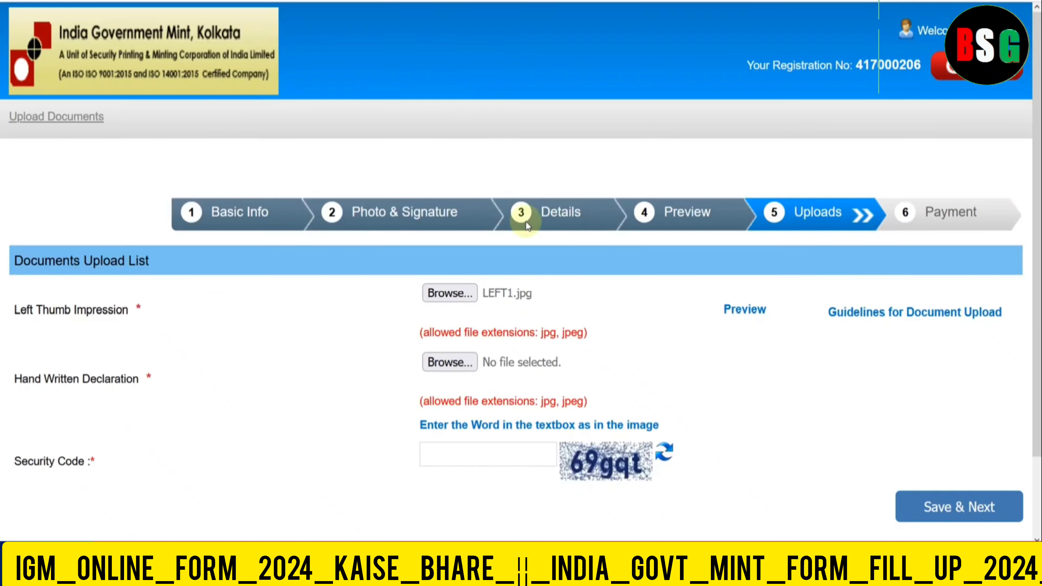
- Attach sel.jpg as the hand written declaration and accept its preview
left_click(450, 361)
double_click(430, 64)
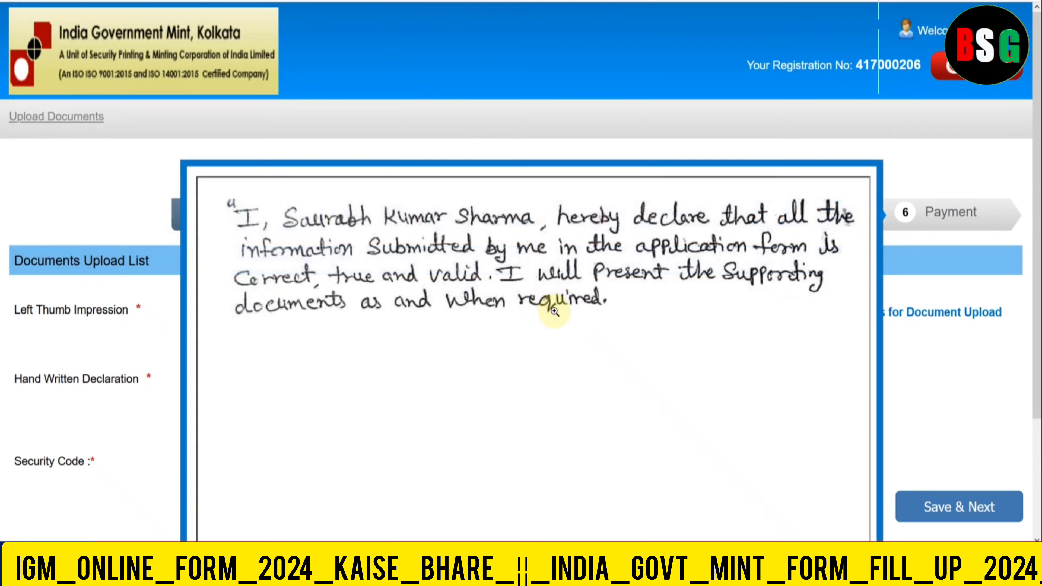
scroll(554, 312, "down", 3)
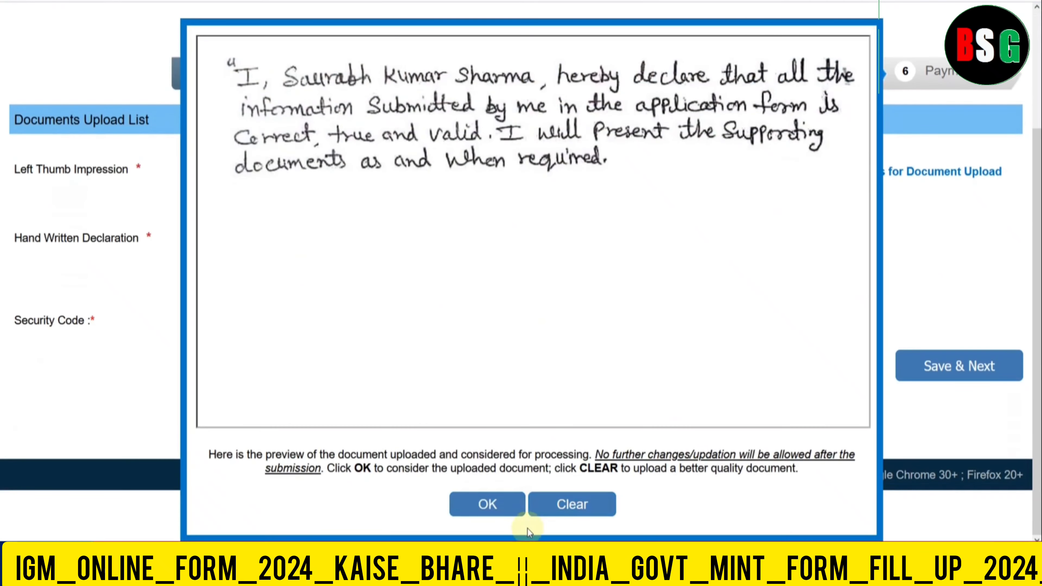
left_click(488, 505)
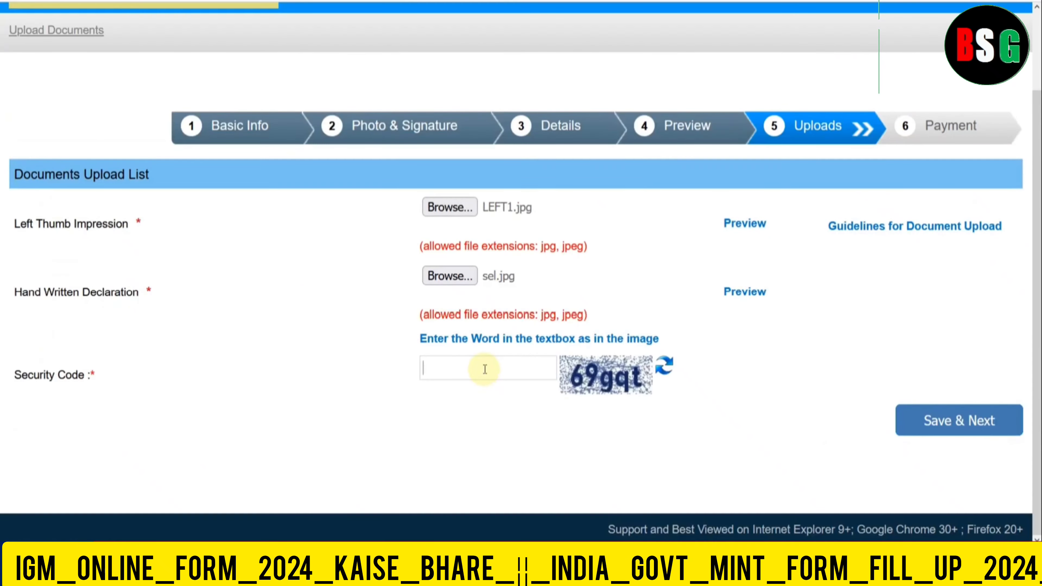
- Enter the captcha security code, correcting typos, and save the uploads, confirming the prompt
left_click(484, 369)
type("69gqt")
left_click(980, 426)
left_click(573, 301)
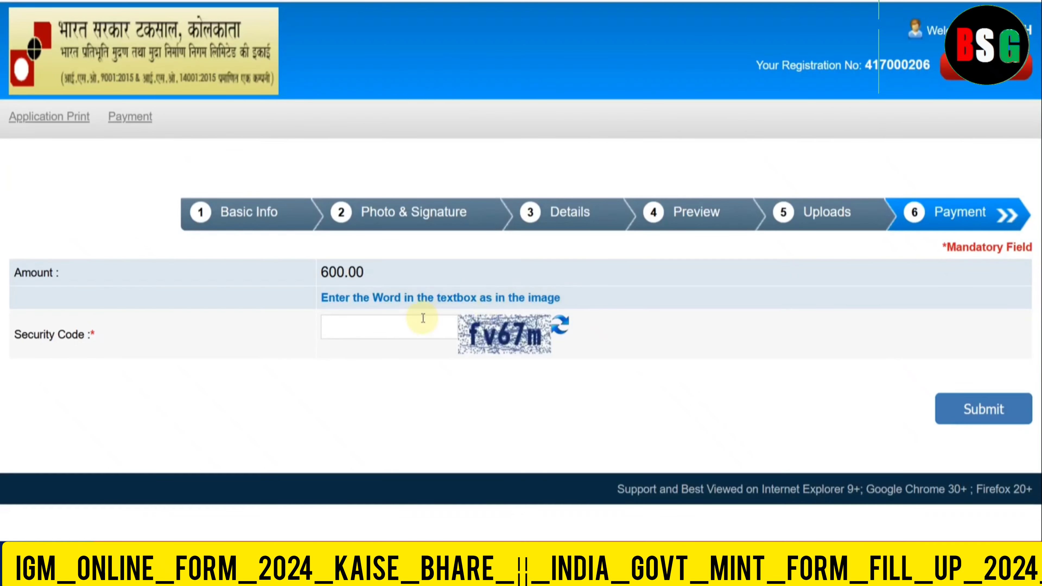
left_click(409, 322)
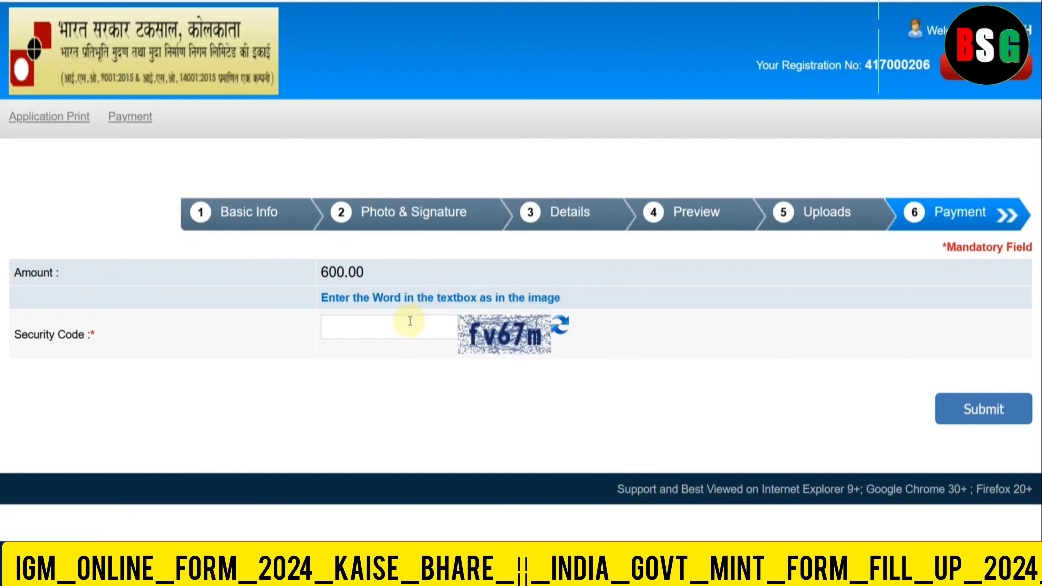
- Enter the payment captcha and submit the 600.00 fee step, confirming the dialog
type("fv6")
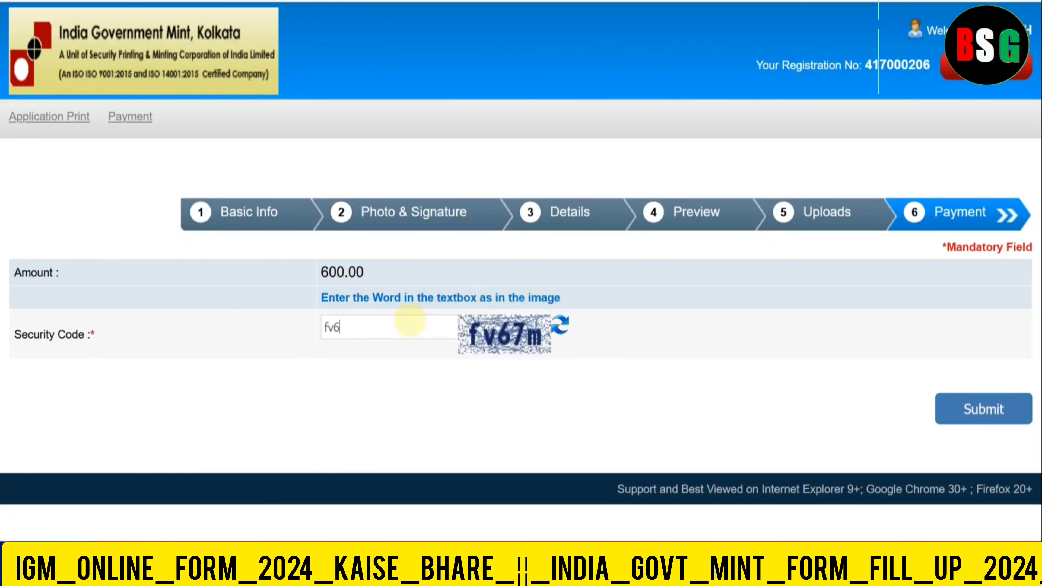
type("7m")
left_click(959, 414)
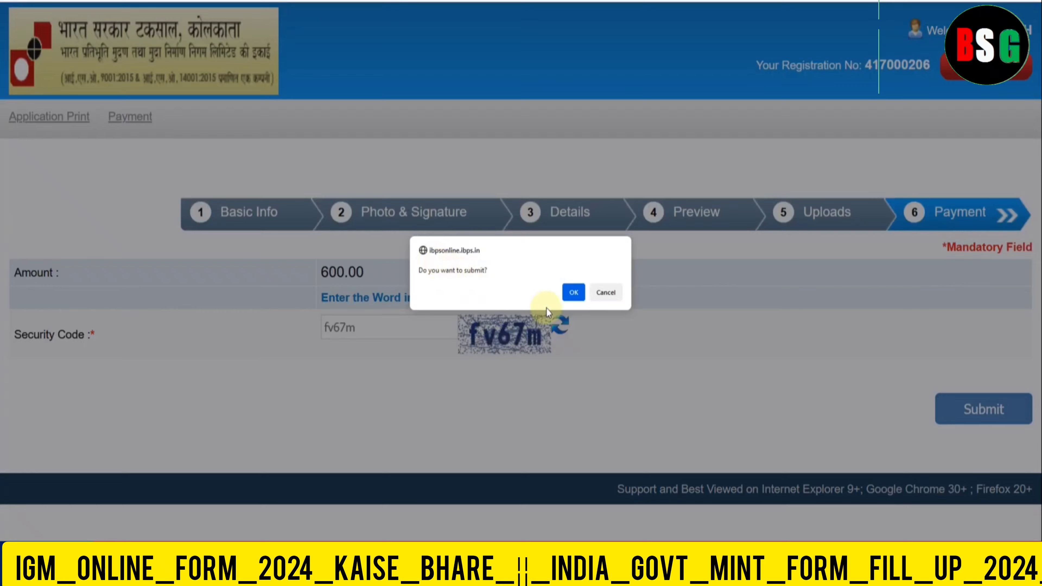
left_click(571, 293)
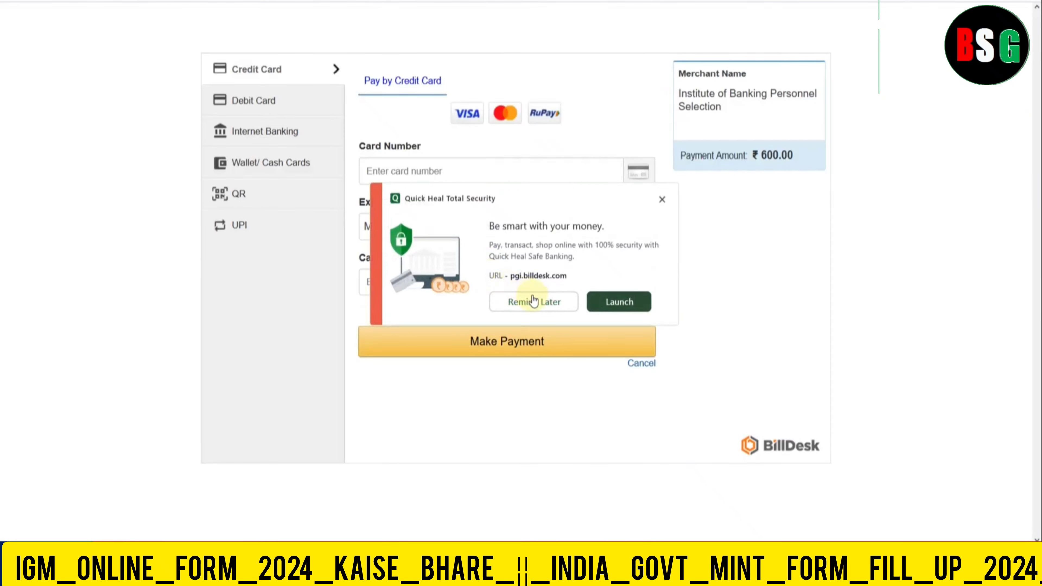
- Dismiss the Quick Heal prompt and browse the Debit Card, Internet Banking, QR and UPI options
left_click(534, 300)
left_click(281, 101)
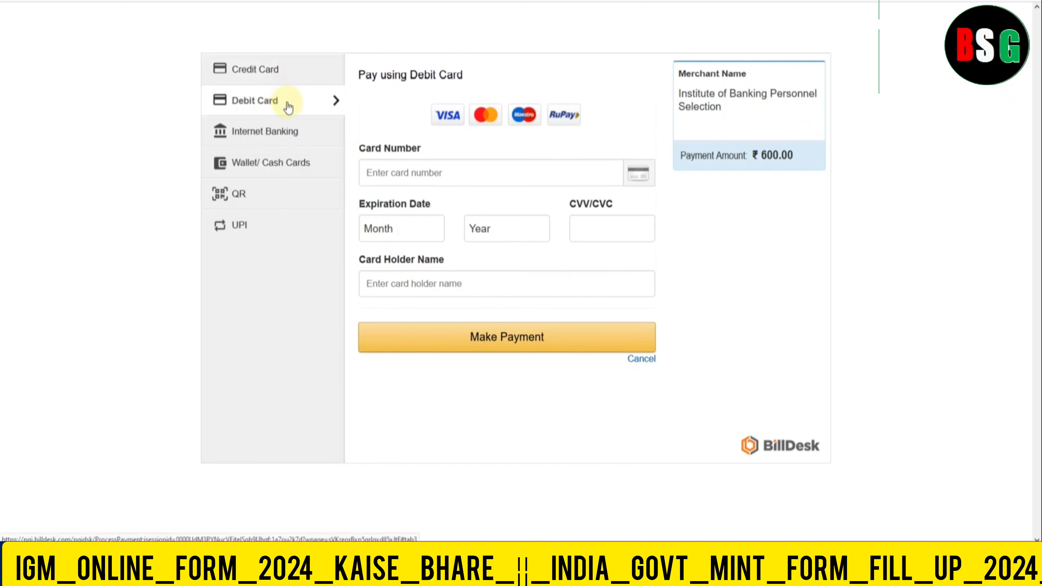
left_click(292, 138)
left_click(274, 201)
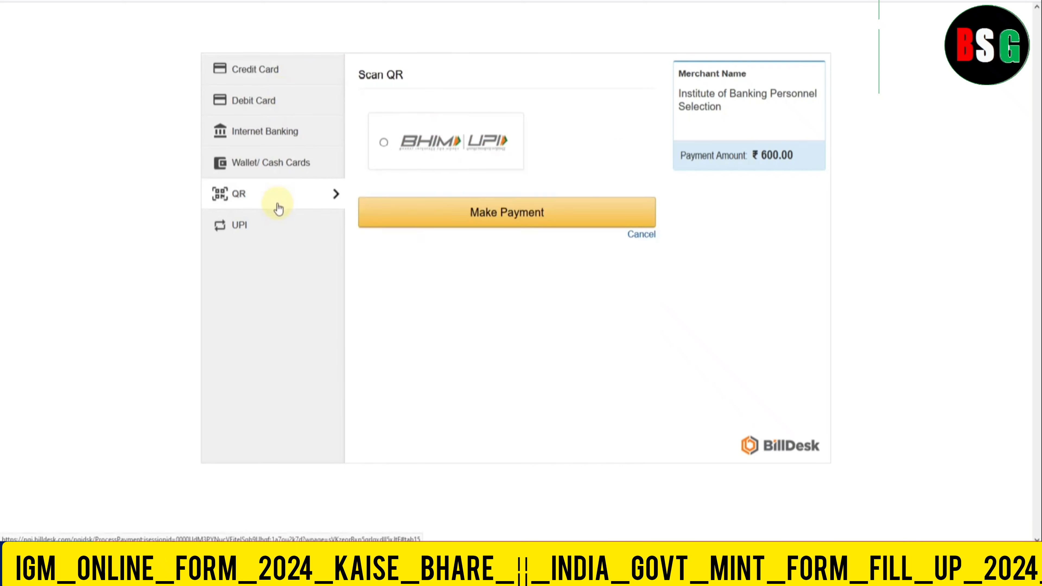
left_click(265, 230)
left_click(249, 103)
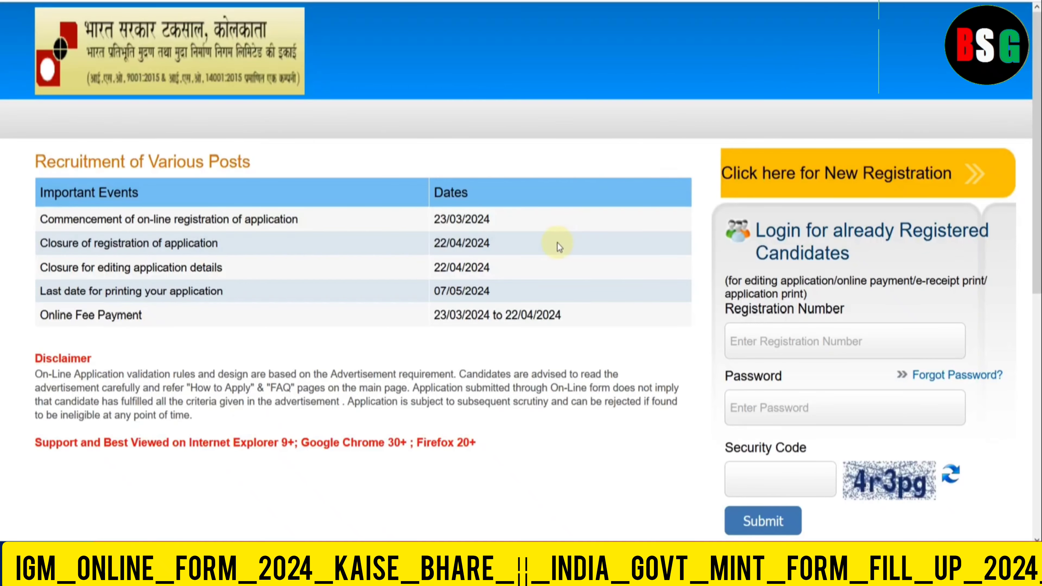
scroll(566, 246, "down", 3)
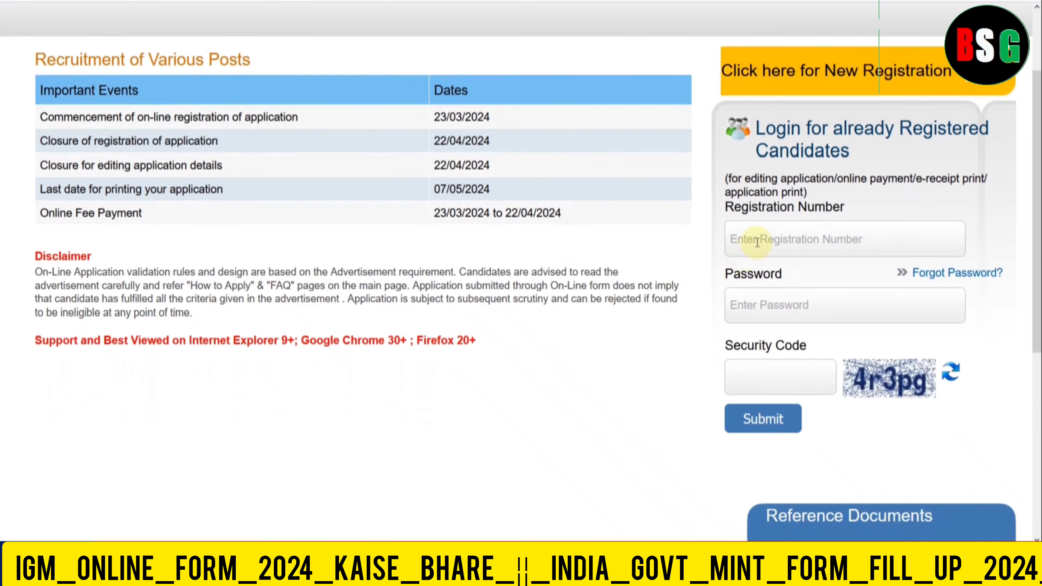